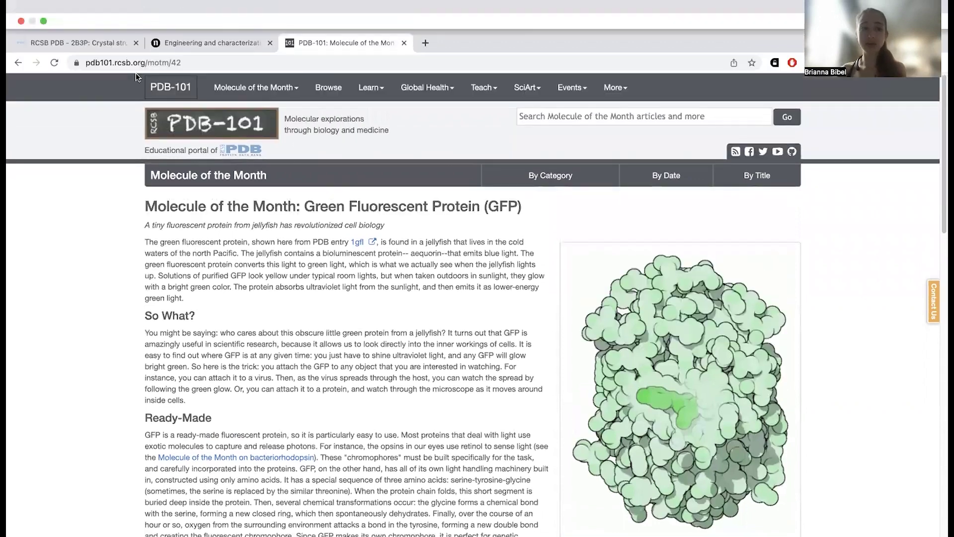
- View the 2B3P superfolder GFP entry's structure in the 3D viewer, rotate it, and return to the structure summary
left_click(103, 43)
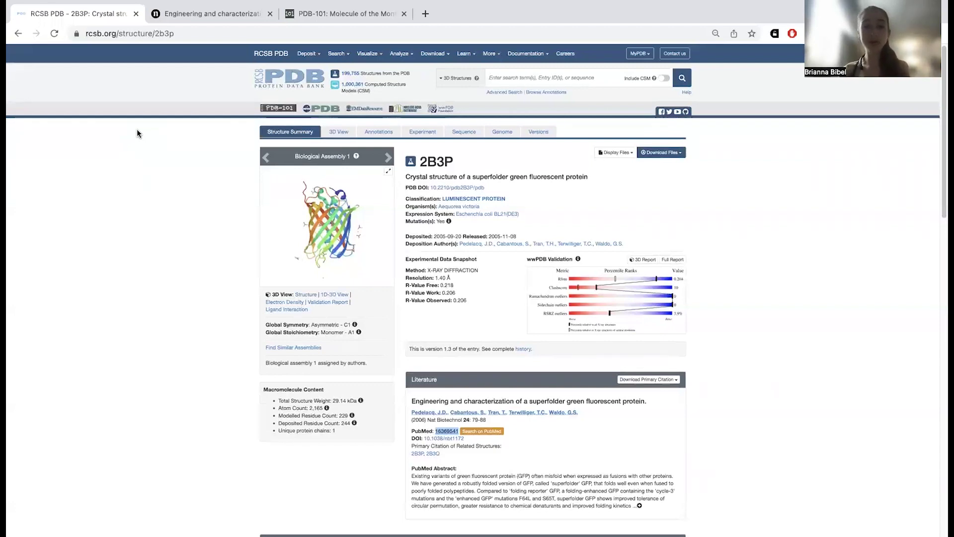
left_click(326, 132)
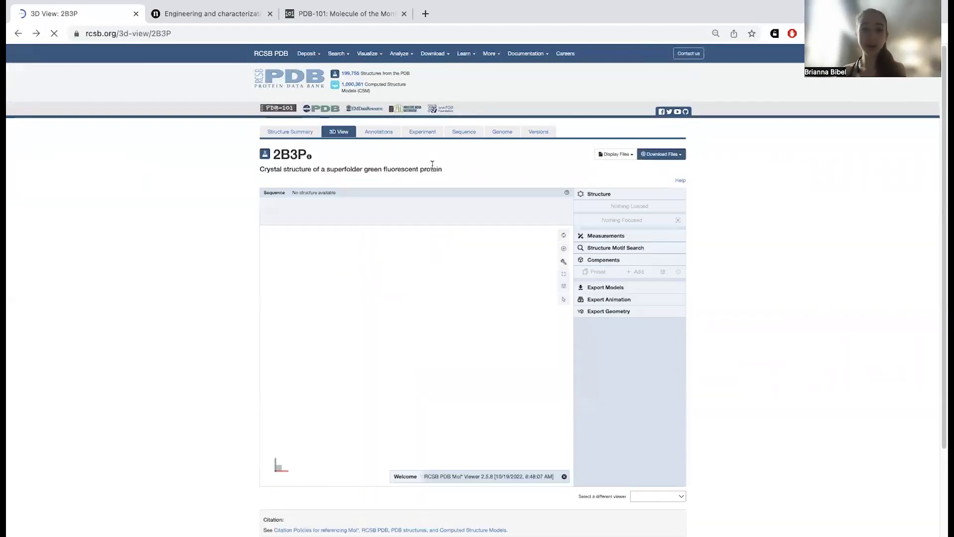
left_click_drag(419, 275, 439, 302)
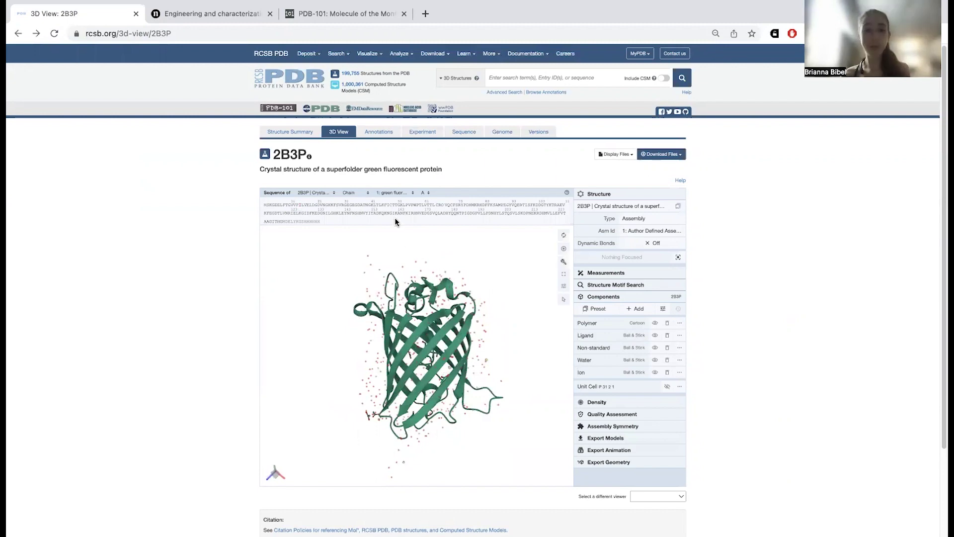
left_click(302, 135)
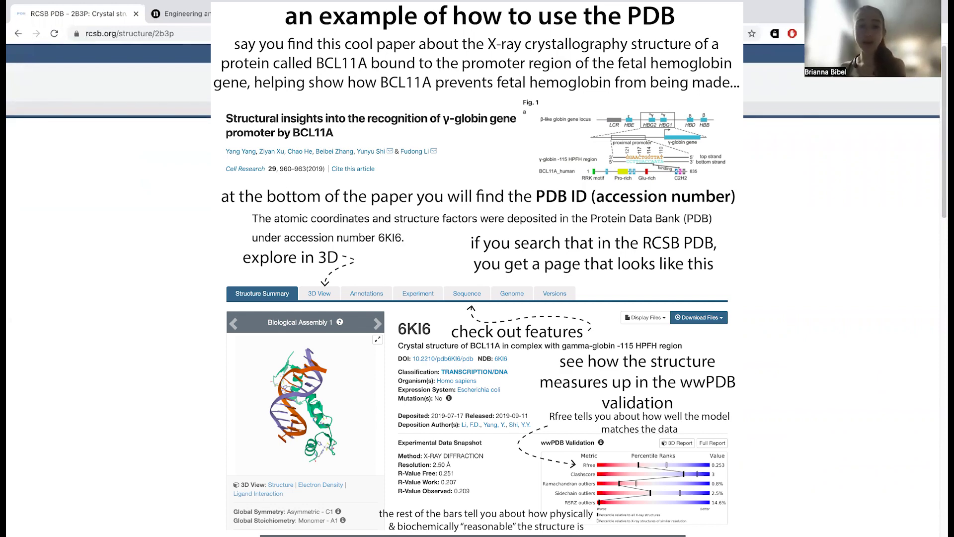
- Examine the 2B3P summary and the unmodeled residue regions in the Protein Feature View of the Macromolecules section
scroll(477, 298, "down", 3)
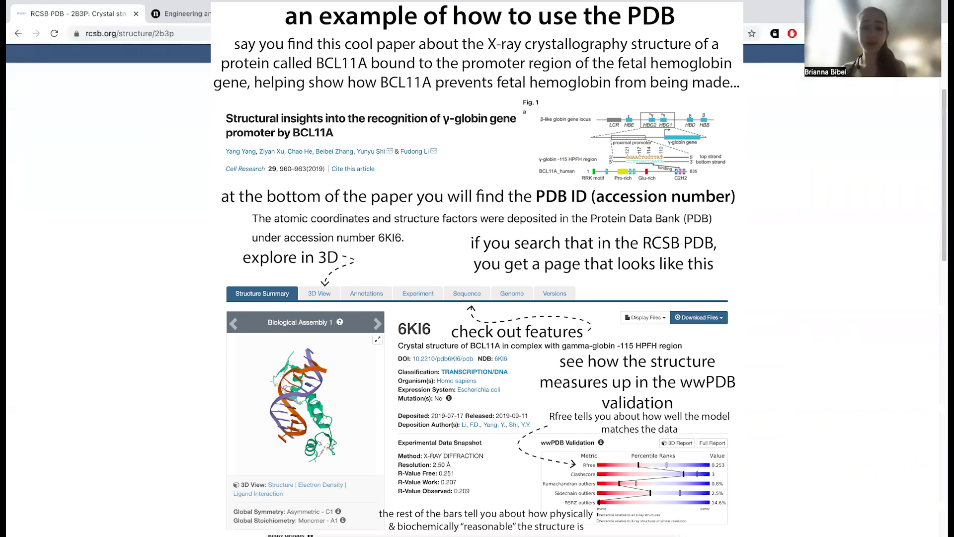
scroll(439, 443, "up", 3)
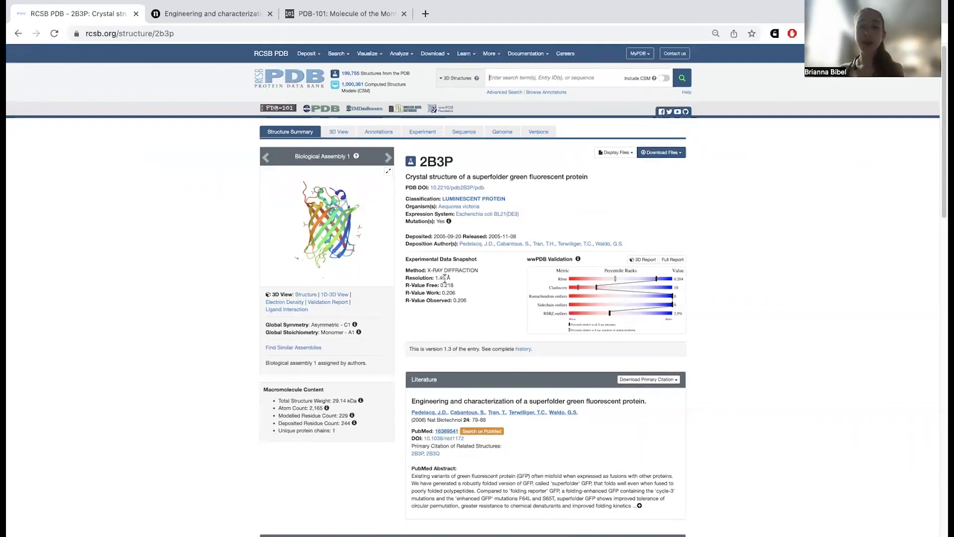
scroll(394, 278, "down", 3)
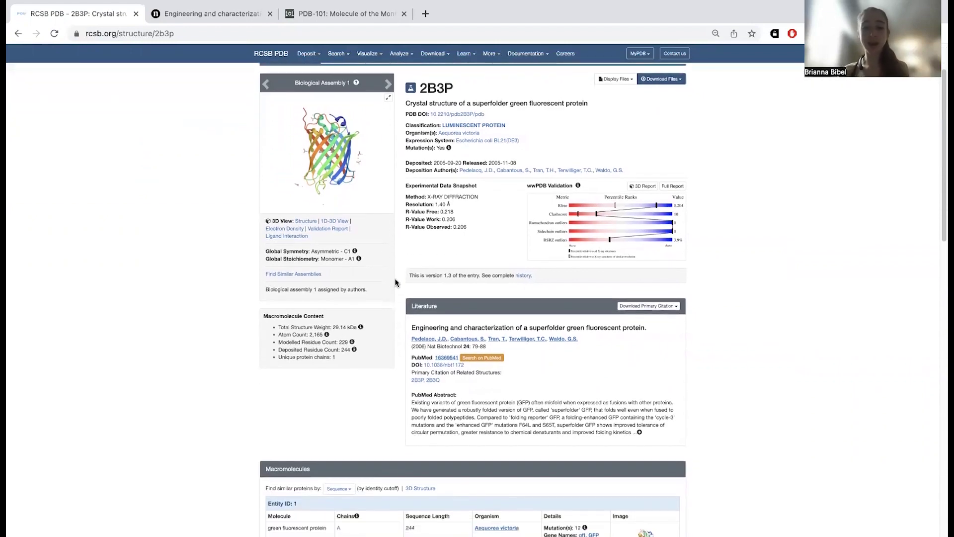
scroll(395, 278, "down", 6)
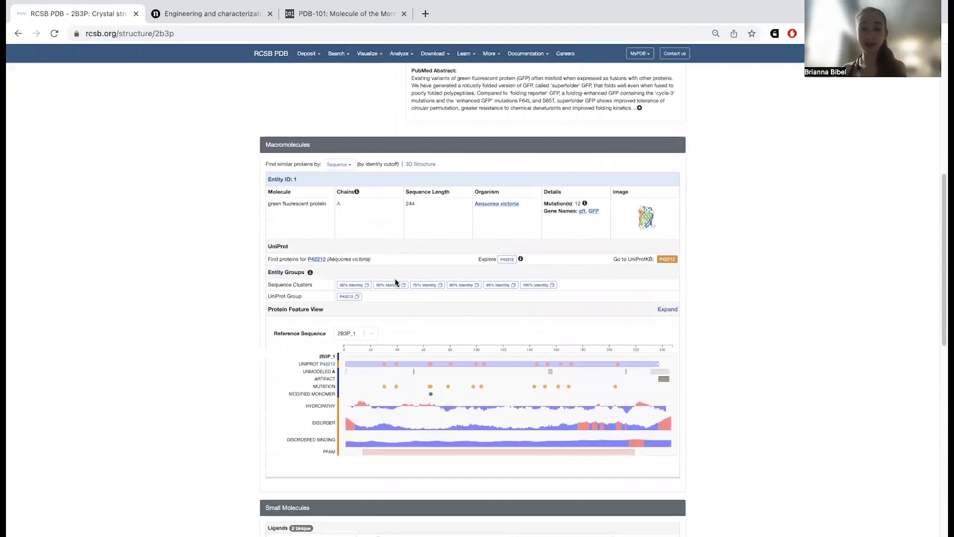
mouse_move(415, 368)
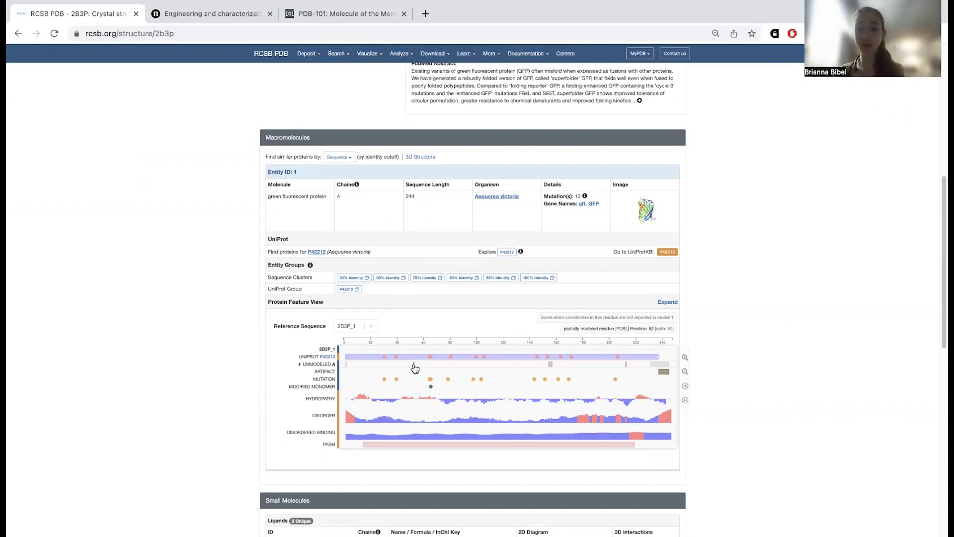
mouse_move(664, 367)
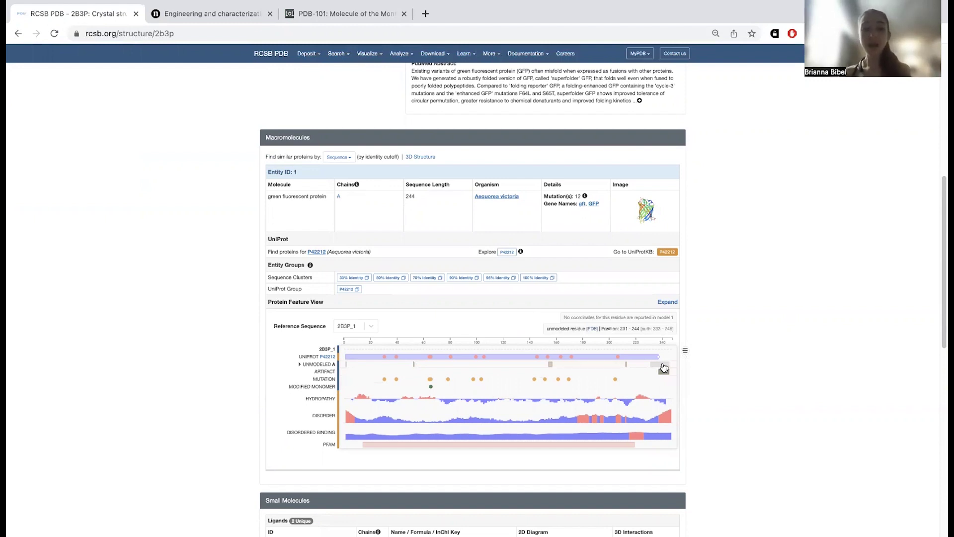
mouse_move(663, 439)
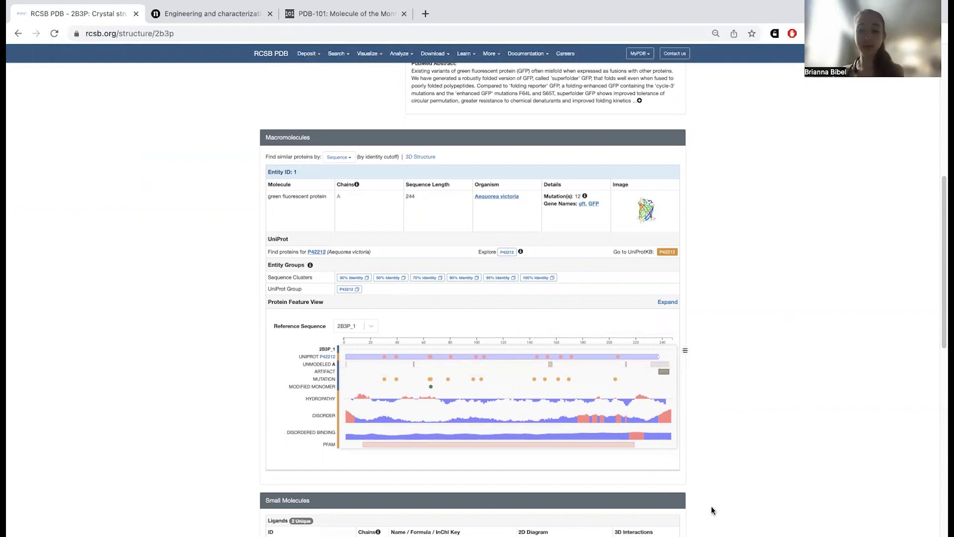
- Review the entry's small-molecule ligands, modified residue, and experimental data and validation sections
scroll(711, 506, "down", 4)
scroll(711, 506, "down", 1)
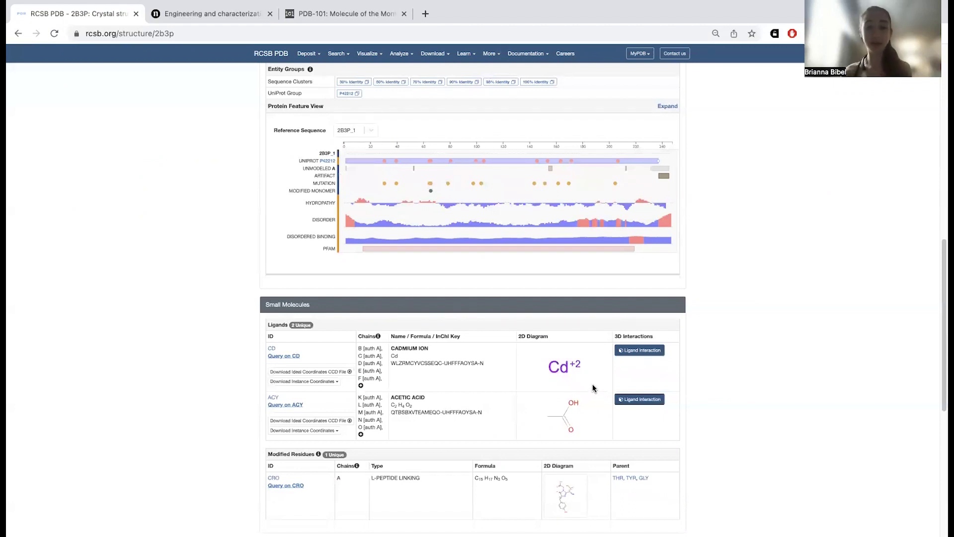
scroll(587, 390, "up", 1)
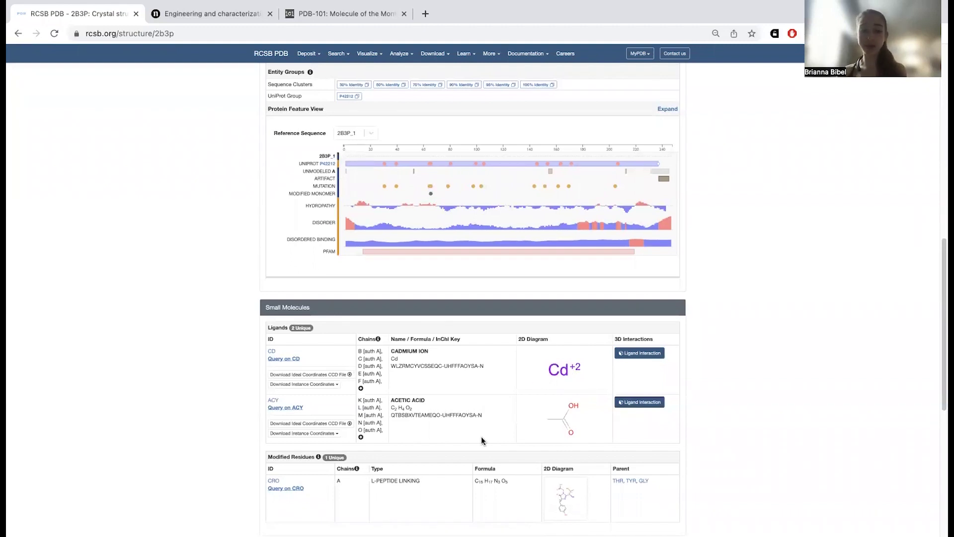
scroll(481, 437, "down", 3)
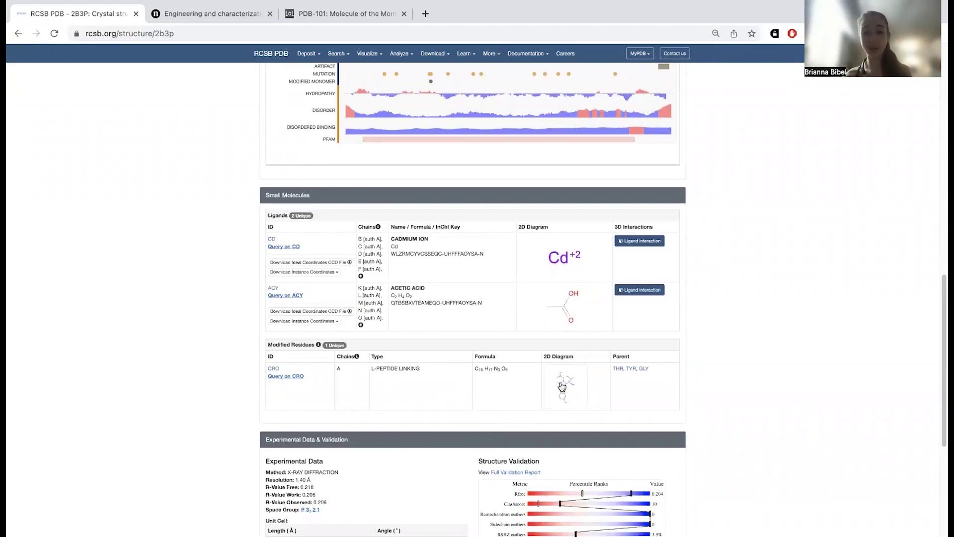
scroll(495, 379, "down", 5)
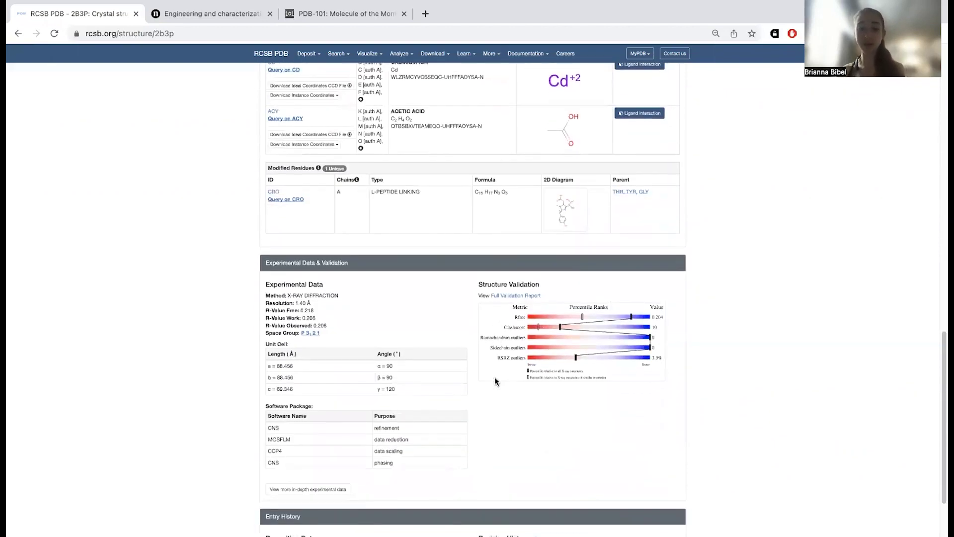
scroll(494, 378, "down", 5)
- Display the 2B3P entry's file in PDB format
scroll(661, 189, "up", 20)
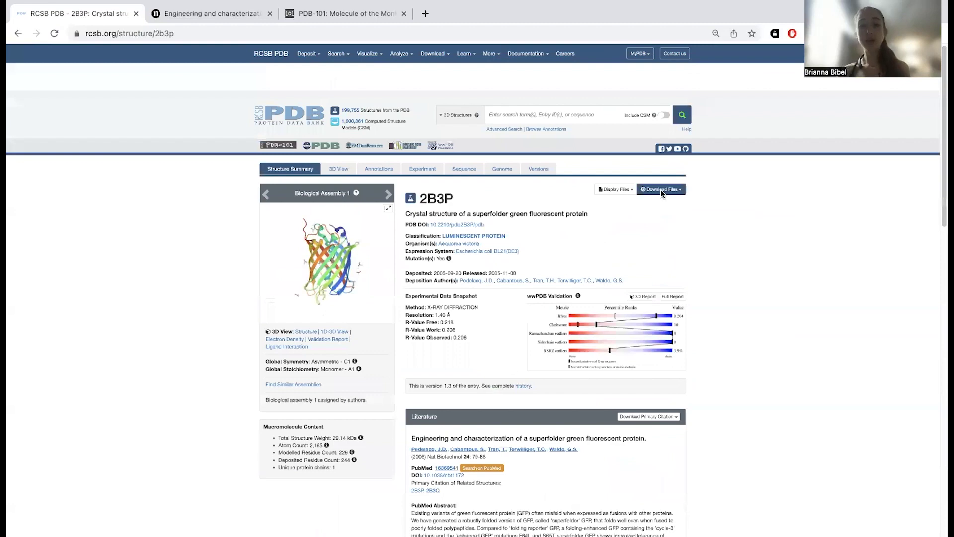
scroll(661, 190, "down", 1)
left_click(625, 156)
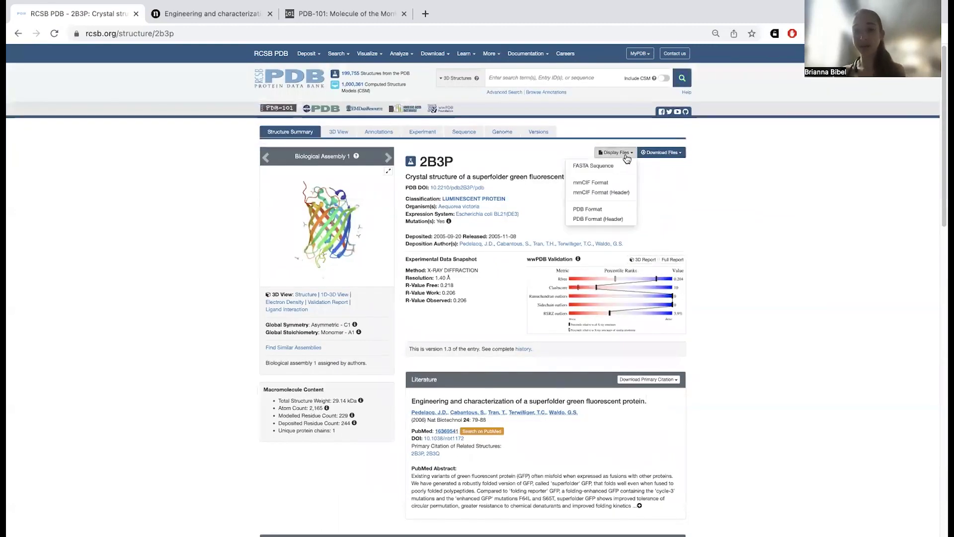
left_click(603, 209)
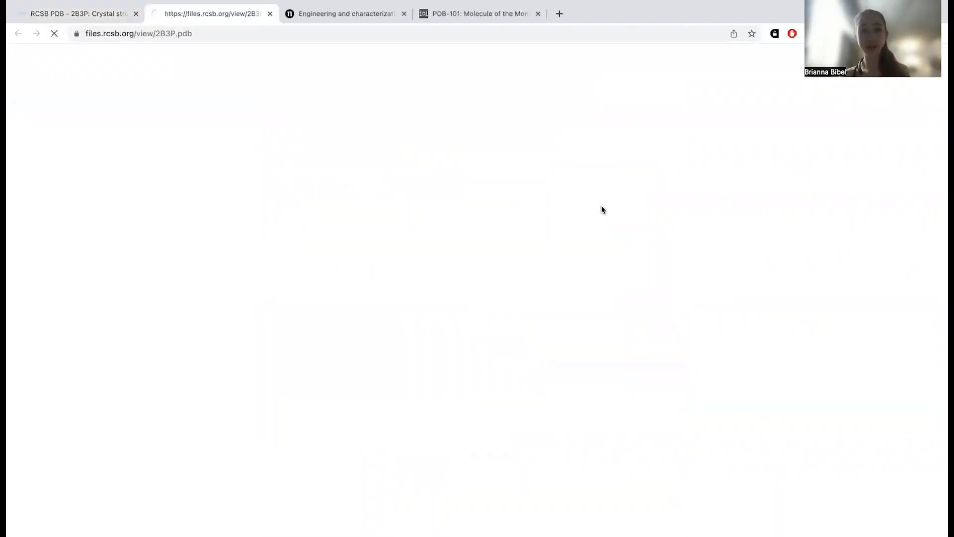
- Read through the PDB file's refinement remarks, sequence records and atom coordinates, then return to the 2B3P entry page
scroll(302, 314, "down", 12)
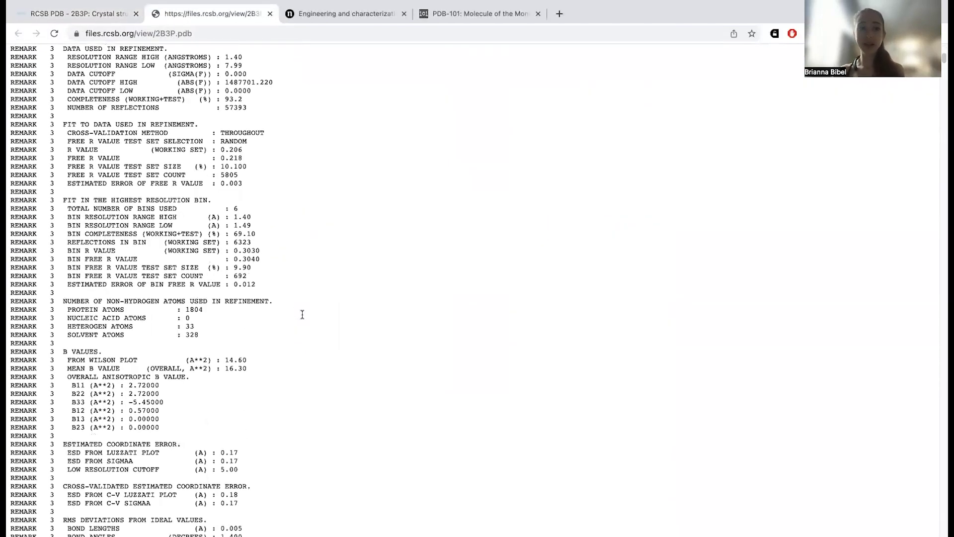
scroll(302, 315, "down", 10)
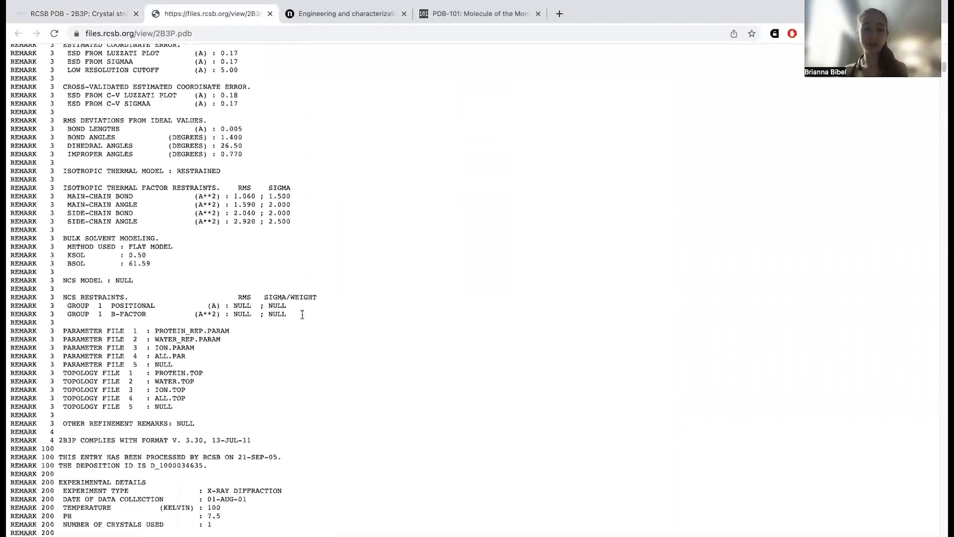
scroll(302, 314, "down", 10)
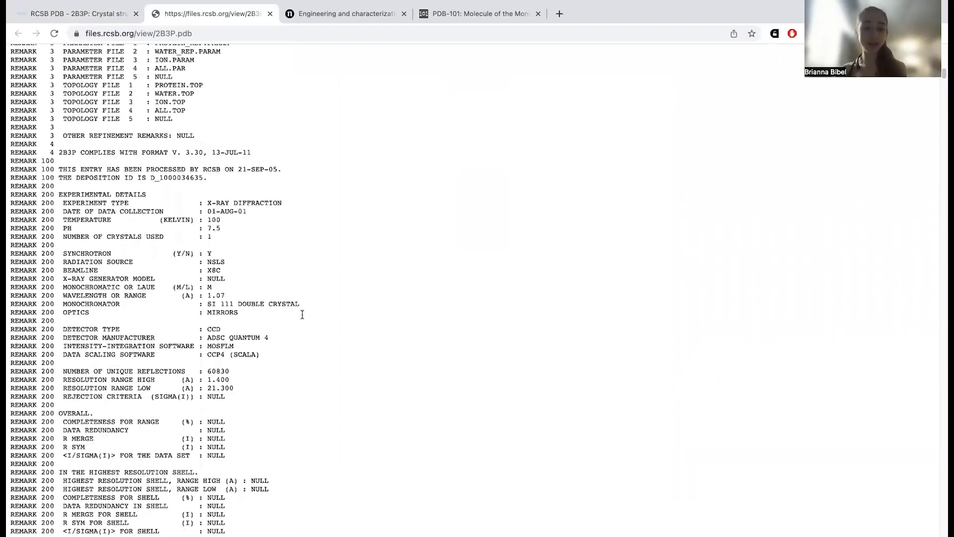
scroll(302, 314, "down", 10)
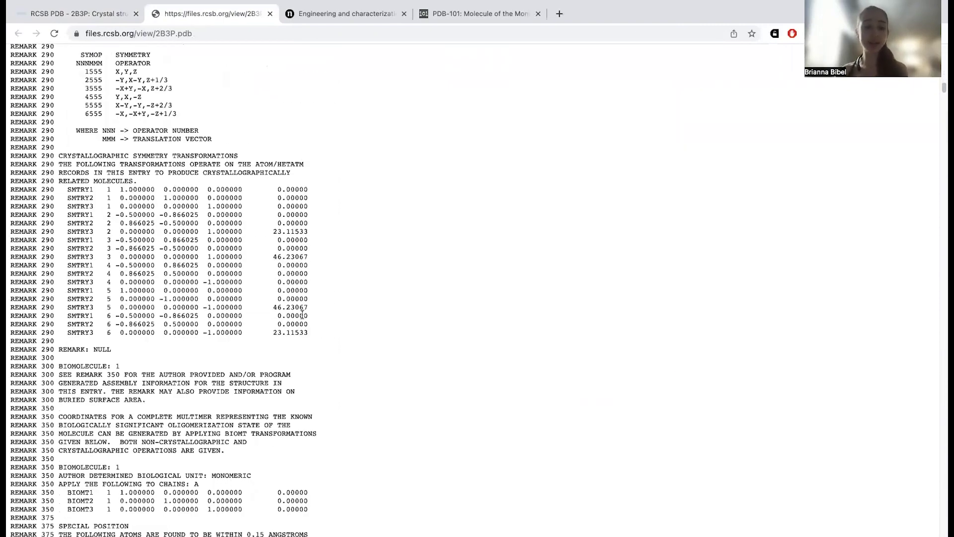
scroll(302, 314, "down", 15)
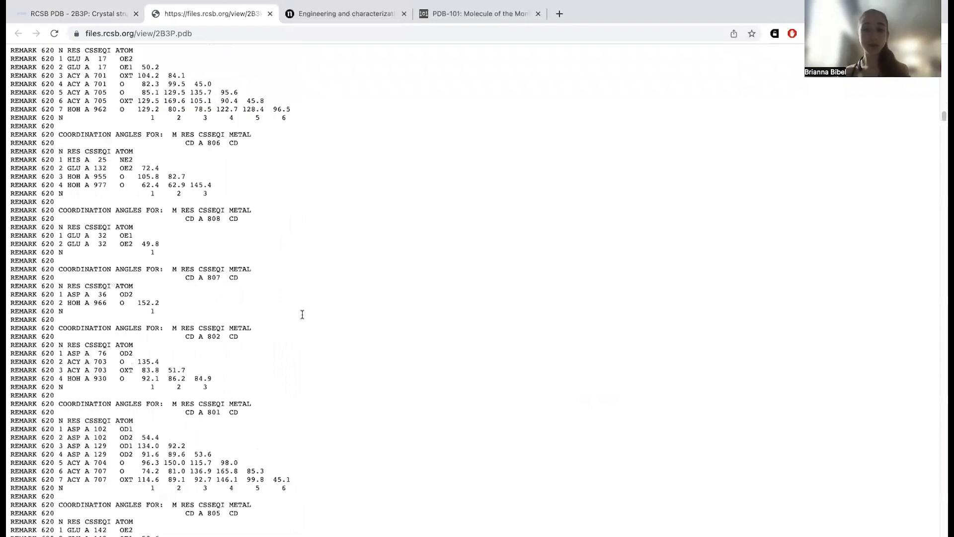
scroll(302, 314, "down", 10)
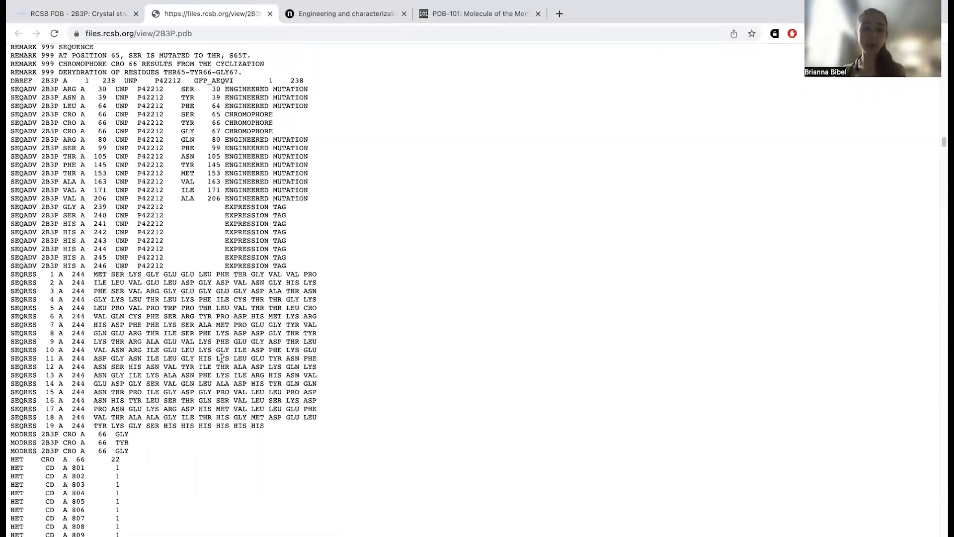
scroll(228, 422, "down", 5)
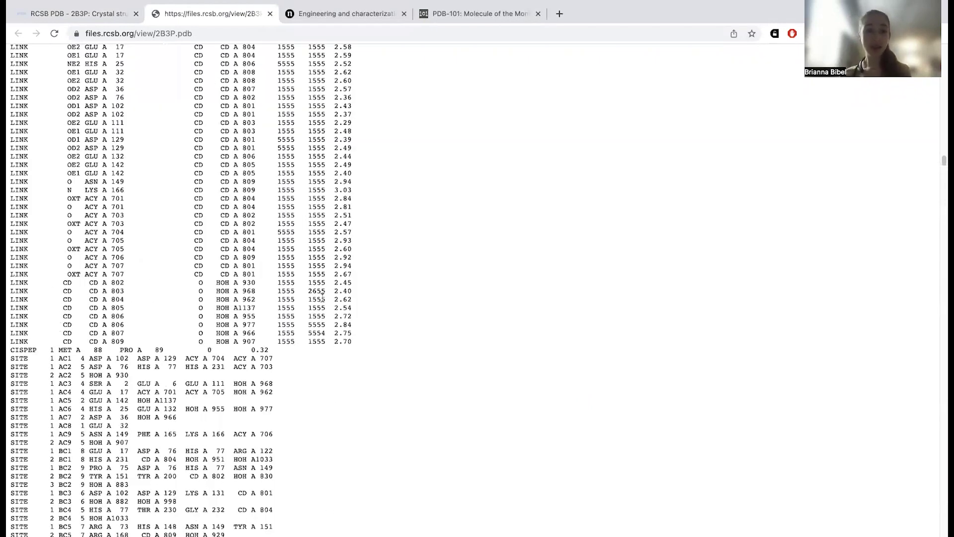
scroll(342, 319, "down", 5)
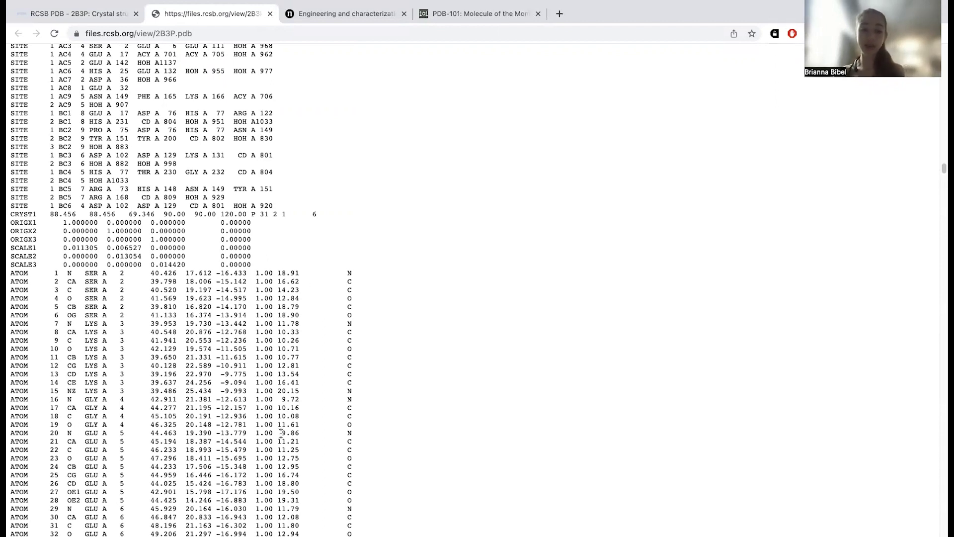
scroll(301, 319, "up", 20)
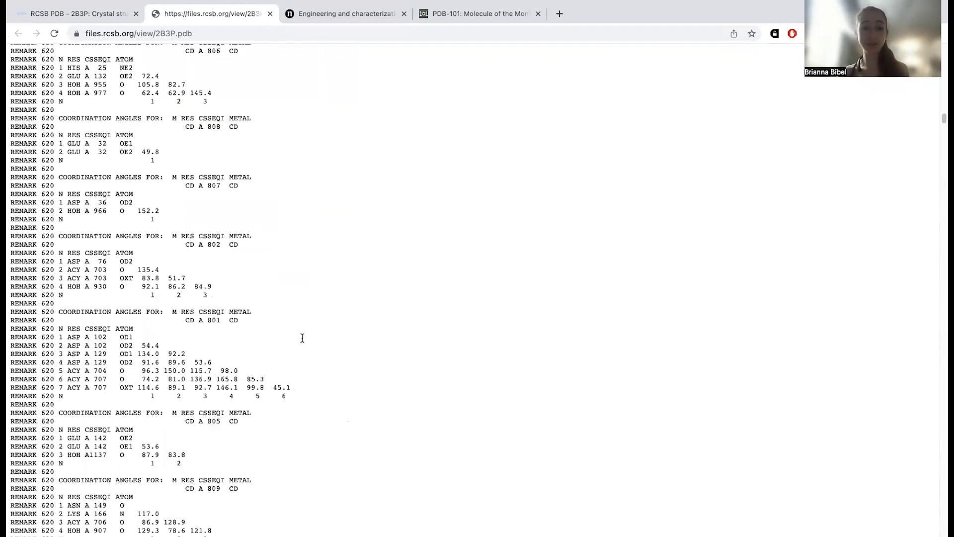
scroll(332, 202, "up", 15)
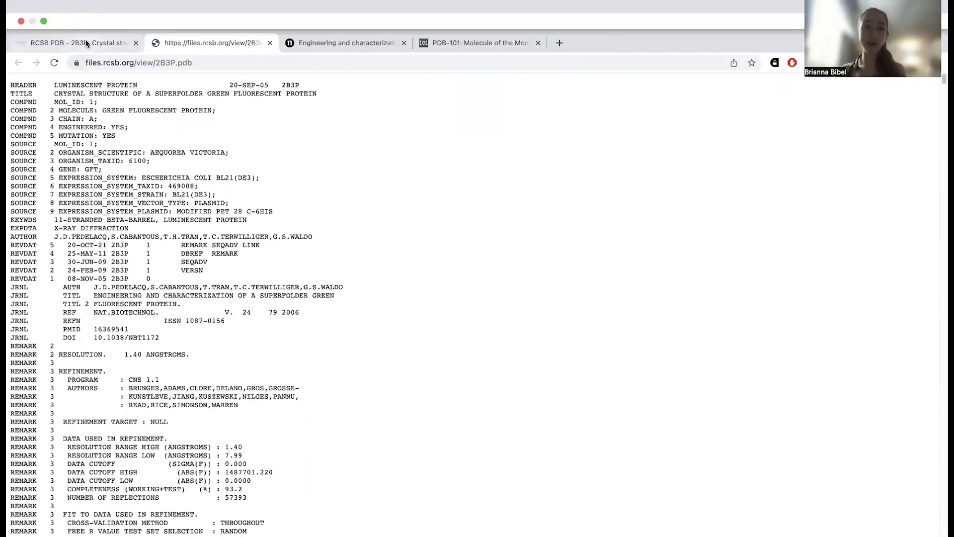
left_click(86, 42)
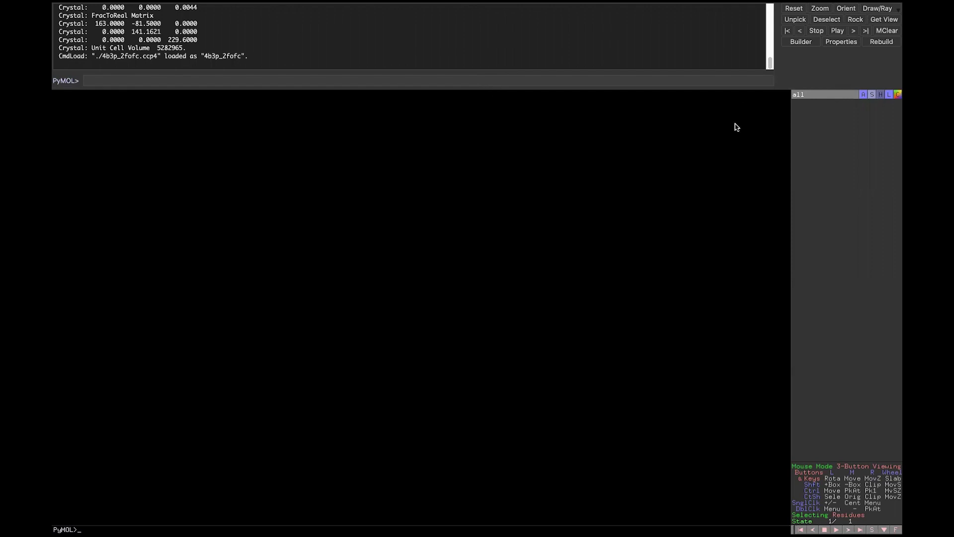
- In PyMOL, fetch structure 2b3p from the PDB together with its 2FoFc map
mouse_move(331, 25)
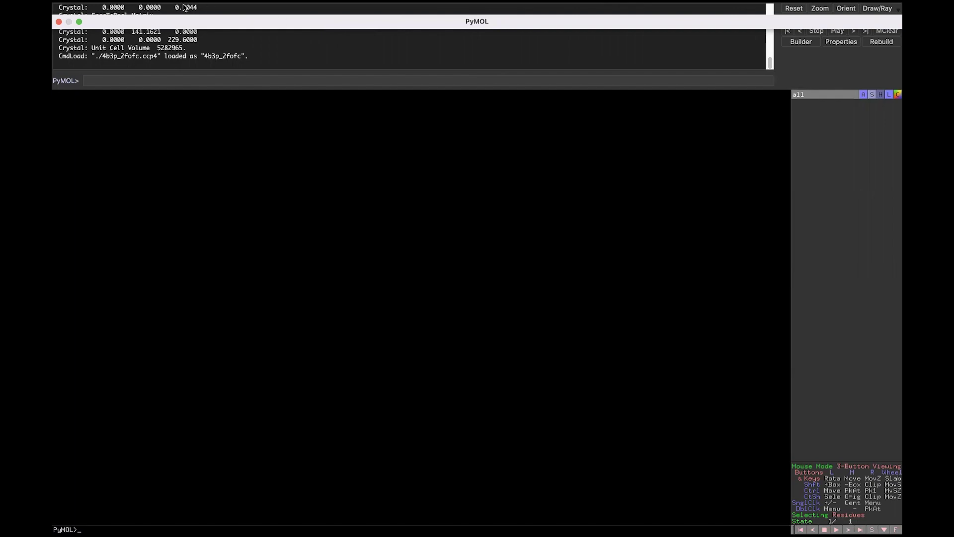
left_click(123, 6)
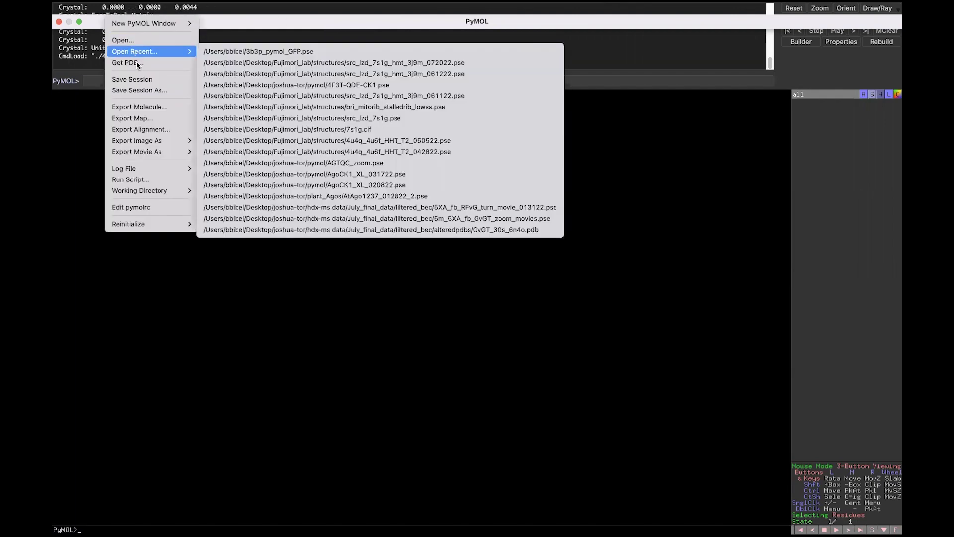
left_click(134, 62)
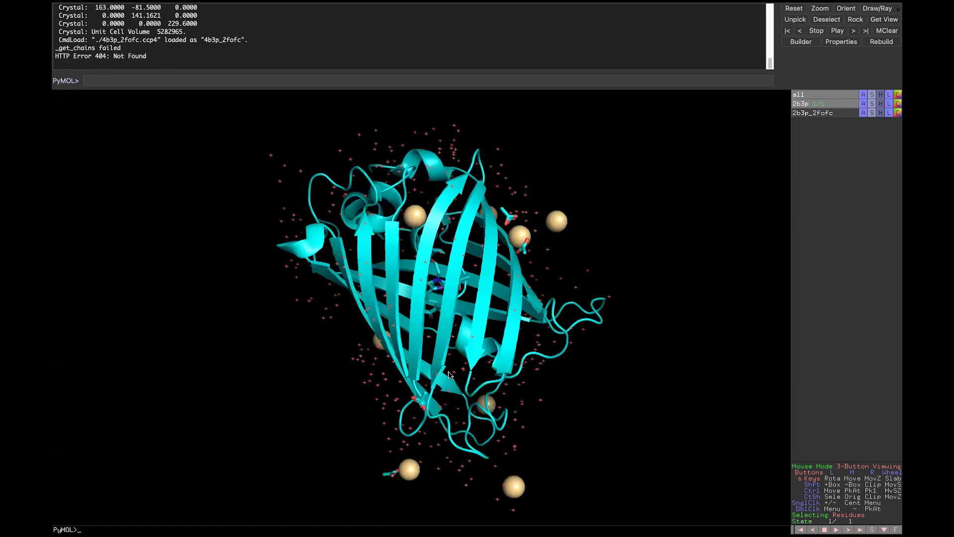
- Display the amino acid sequence of the 2b3p structure above the model
left_click_drag(436, 359, 489, 304)
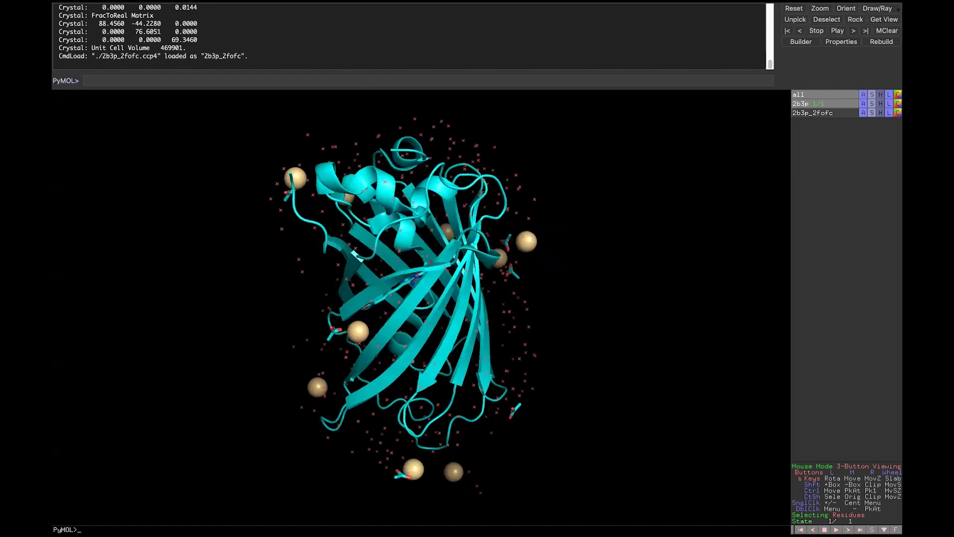
left_click(873, 530)
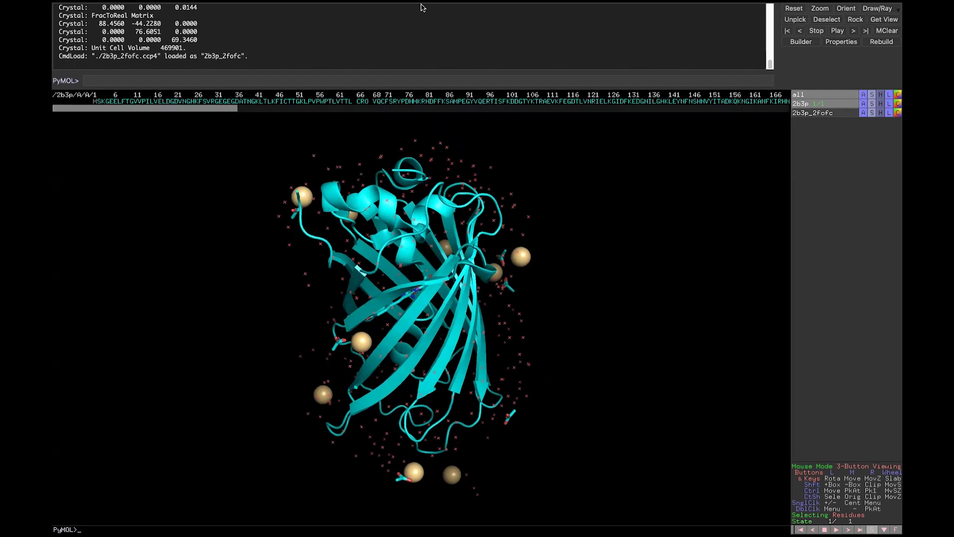
- Hide the water molecules of the 2b3p structure
mouse_move(234, 6)
left_click(880, 105)
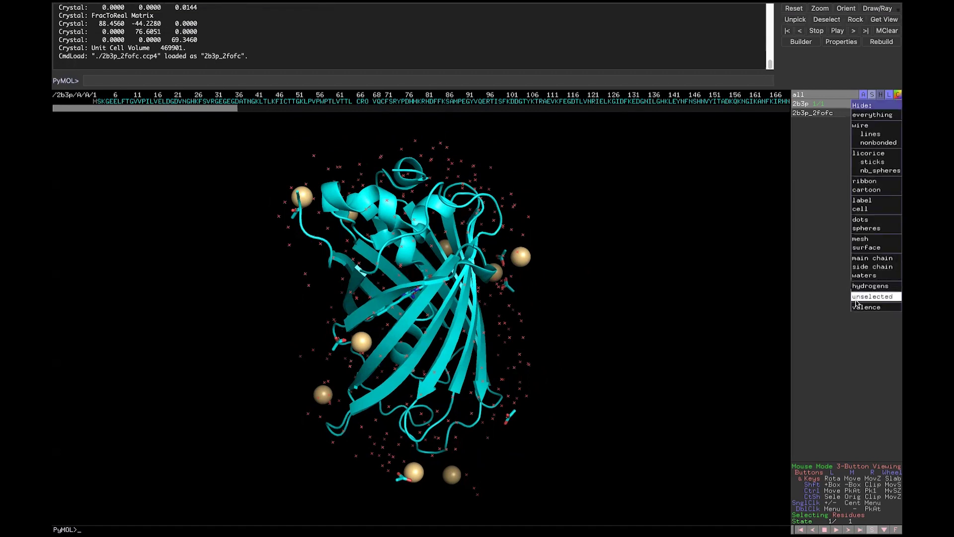
left_click(865, 276)
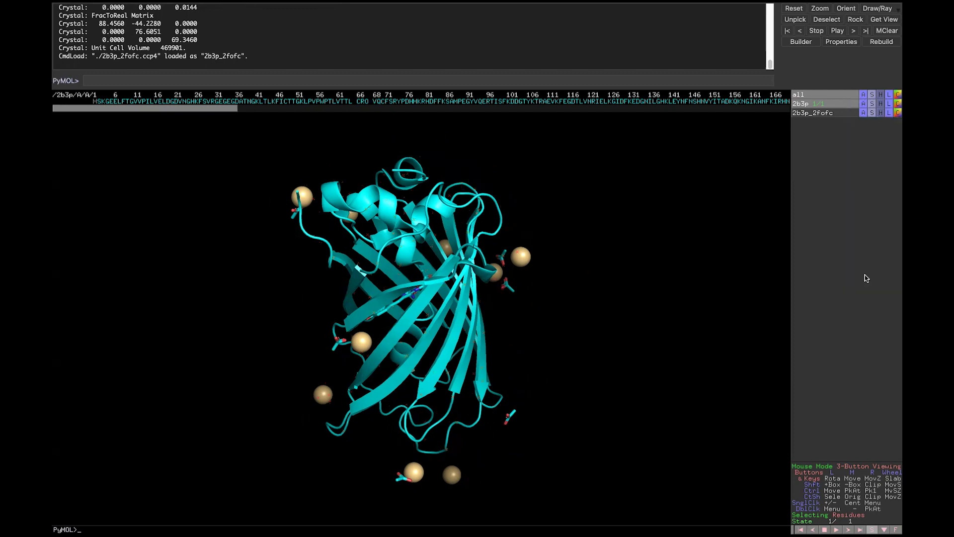
- Select all the cadmium ions, acetates and waters listed after the protein sequence and remove their atoms from 2b3p
left_click(522, 257)
mouse_move(524, 258)
left_mouse_down()
mouse_move(497, 243)
mouse_move(517, 251)
left_mouse_up()
left_click_drag(230, 109, 532, 123)
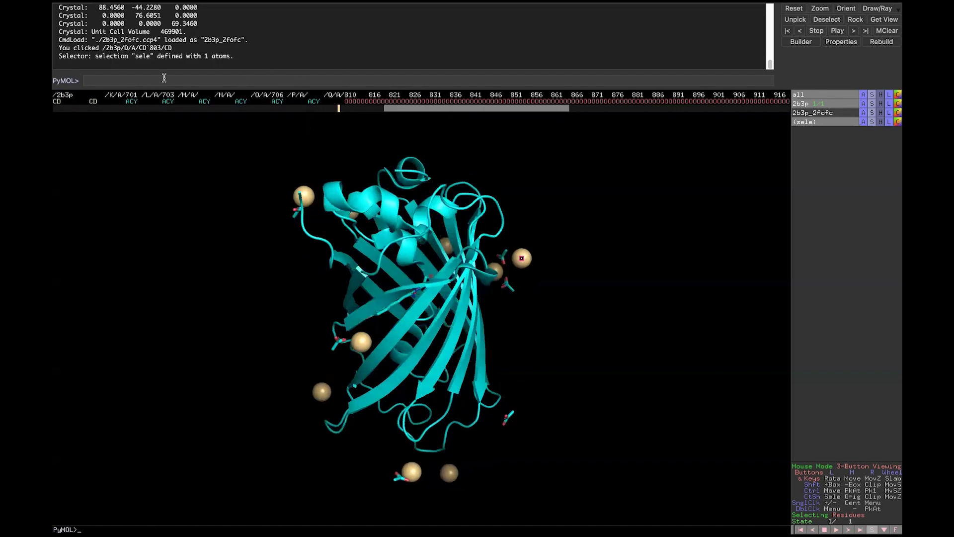
mouse_move(398, 110)
left_mouse_down()
mouse_move(281, 108)
mouse_move(695, 139)
left_mouse_up()
left_click(231, 102)
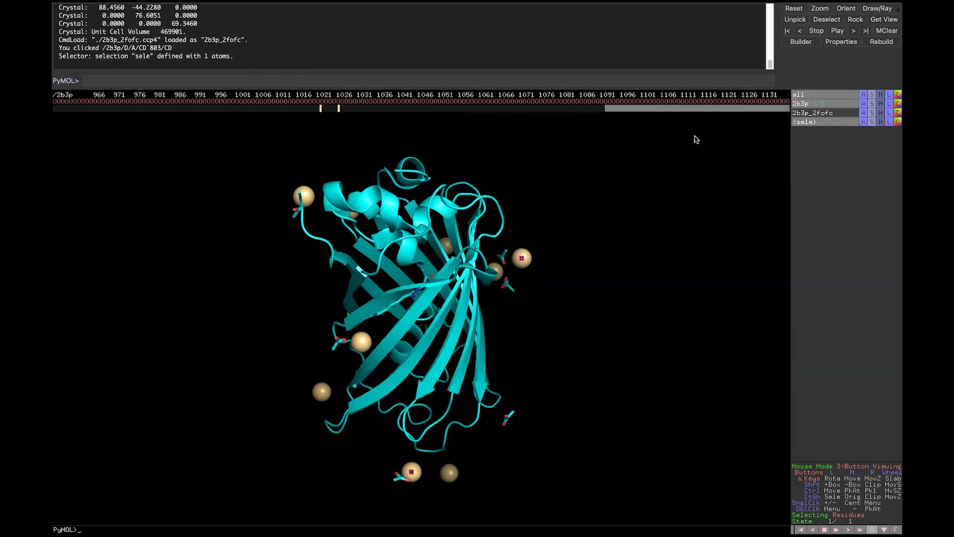
left_click(790, 102)
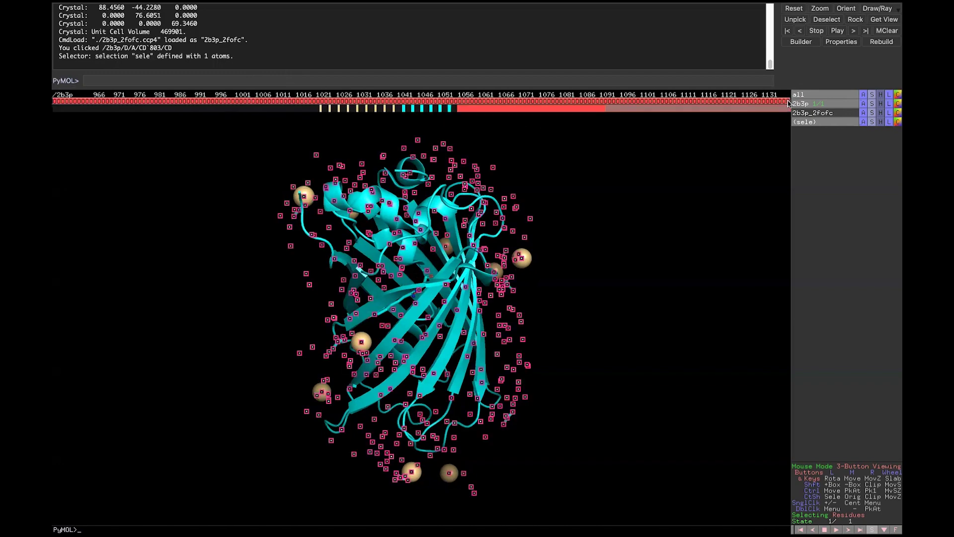
left_click(864, 123)
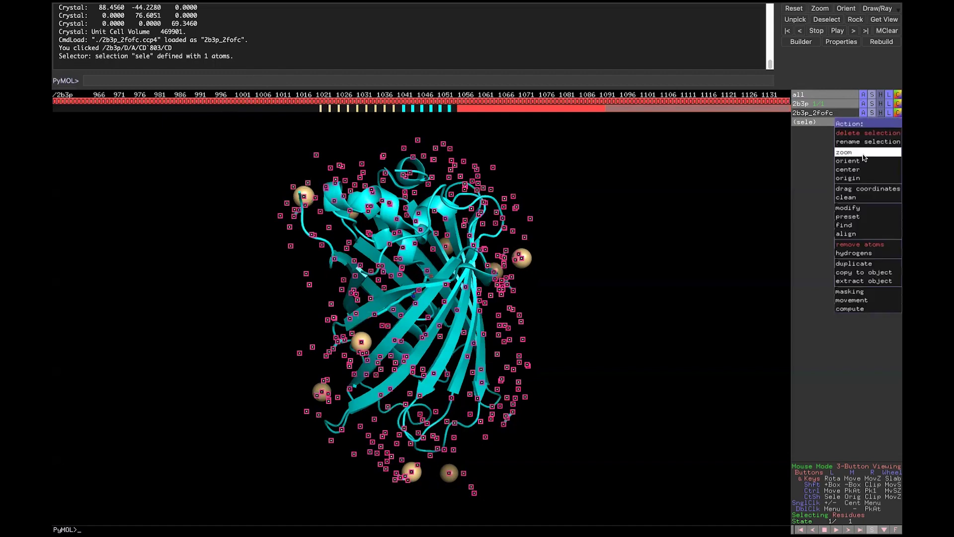
left_click(855, 245)
- Show 2b3p as sticks and hide its cartoon representation
left_click_drag(481, 283, 509, 260)
left_click_drag(396, 356, 451, 311)
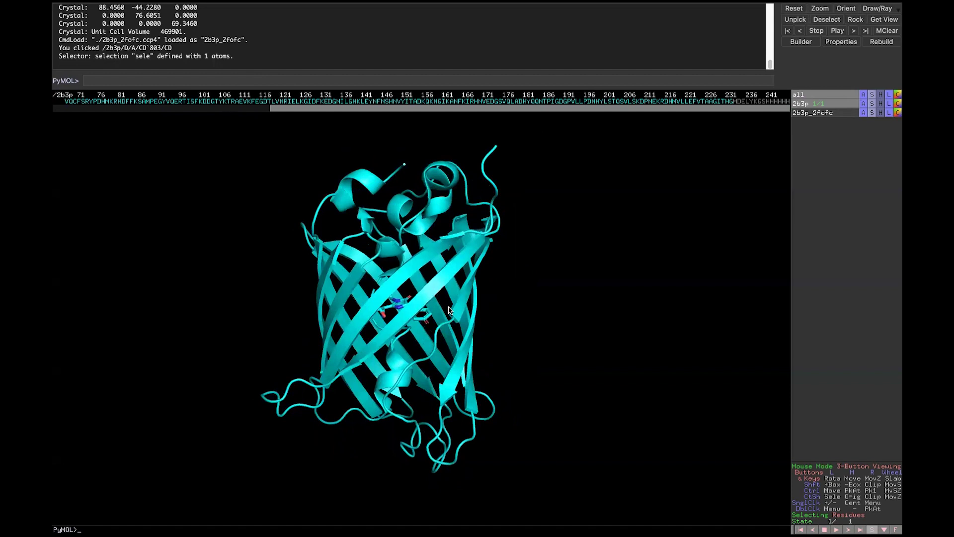
left_click(872, 106)
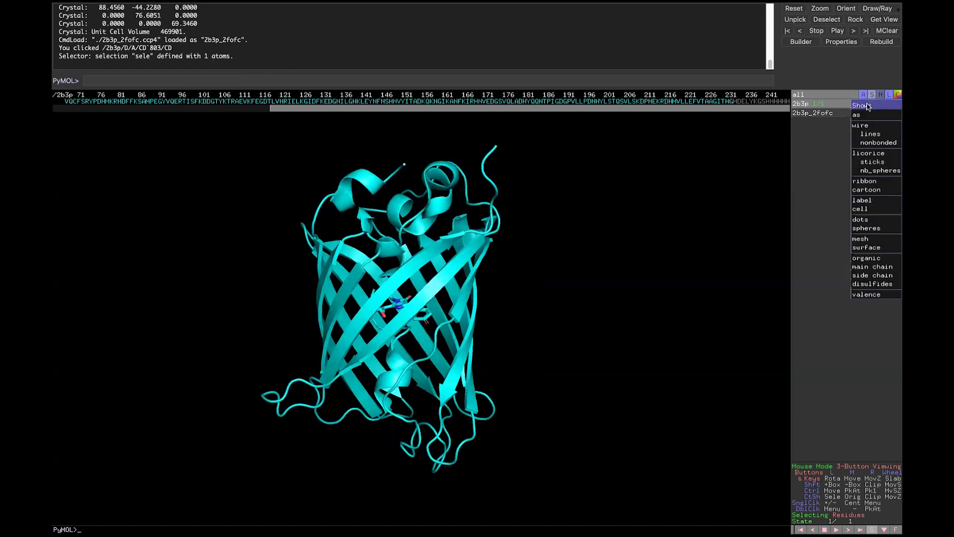
left_click(861, 162)
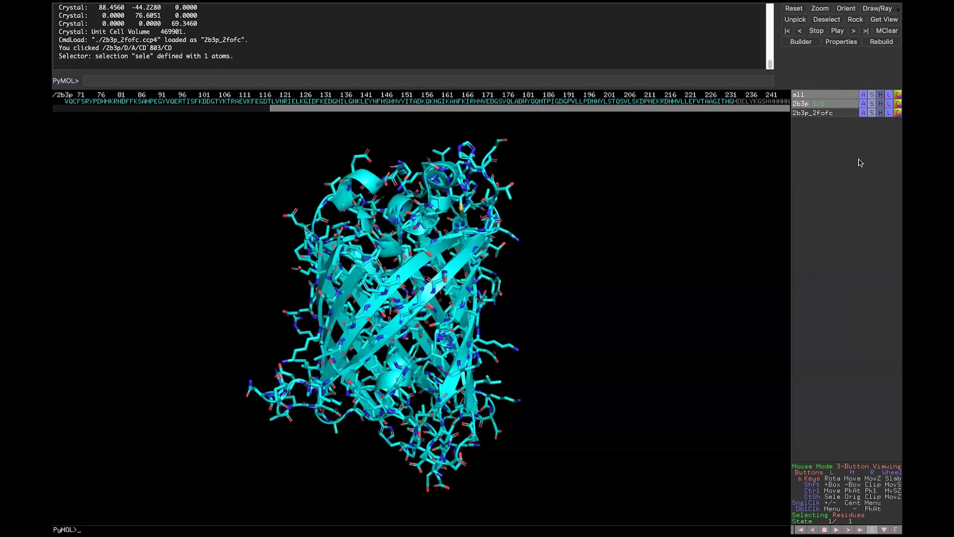
left_click(881, 103)
left_click(878, 192)
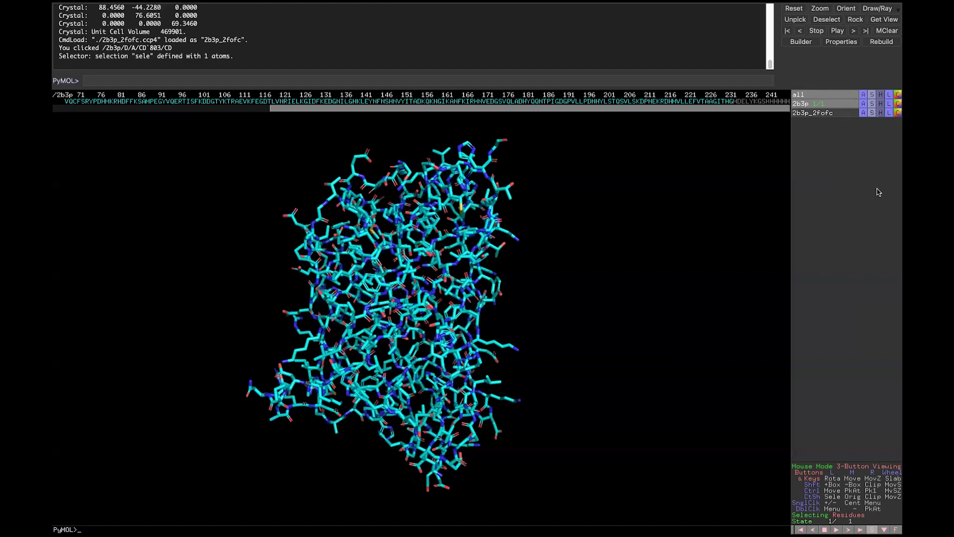
- Hide all hydrogens of 2b3p and turn off its valence bond display
left_click(883, 104)
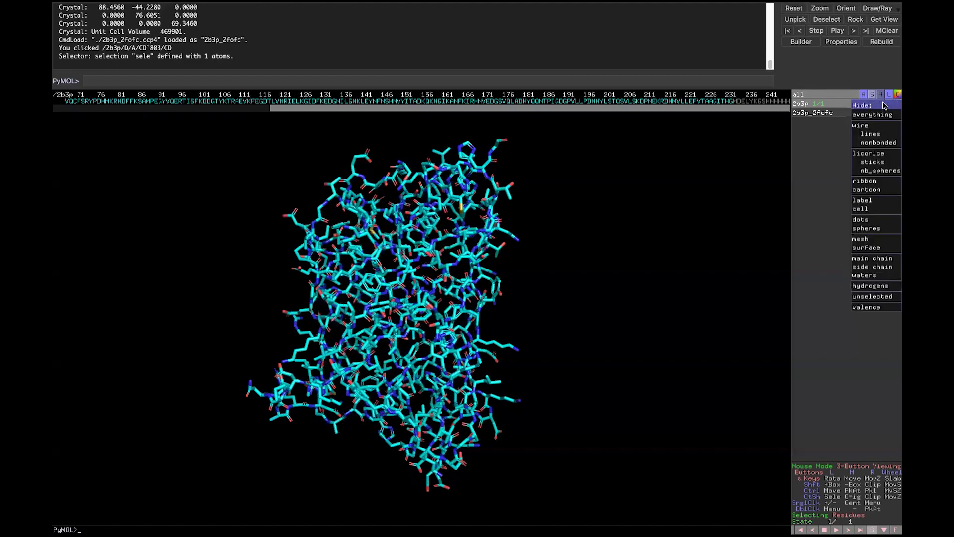
mouse_move(878, 287)
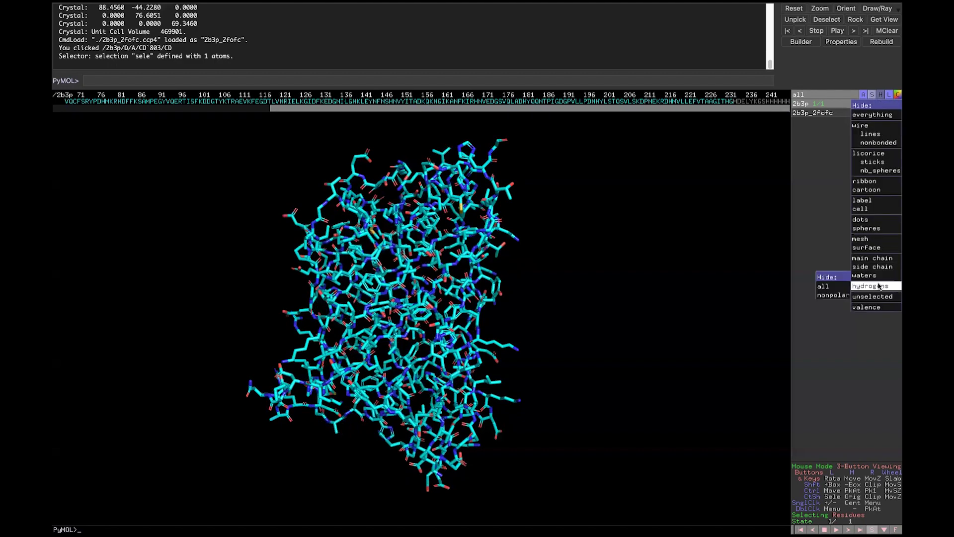
left_click(837, 286)
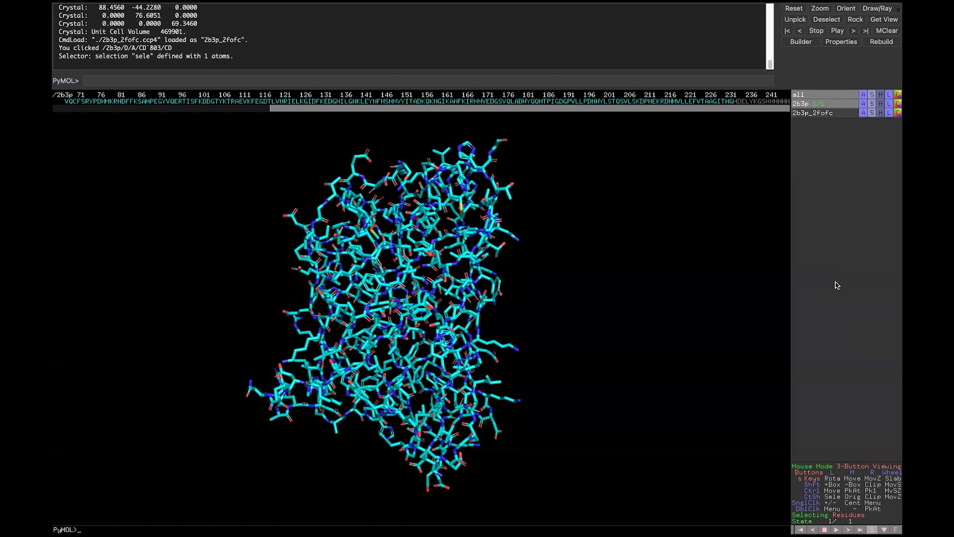
left_click(881, 103)
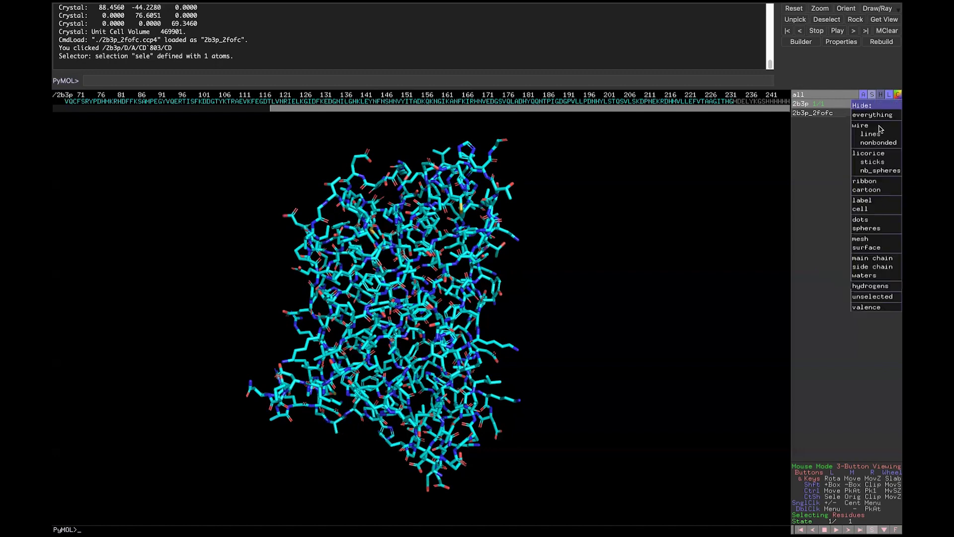
left_click(874, 308)
- Color the 2b3p sticks by the b-factors spectrum
left_click_drag(433, 227, 400, 303)
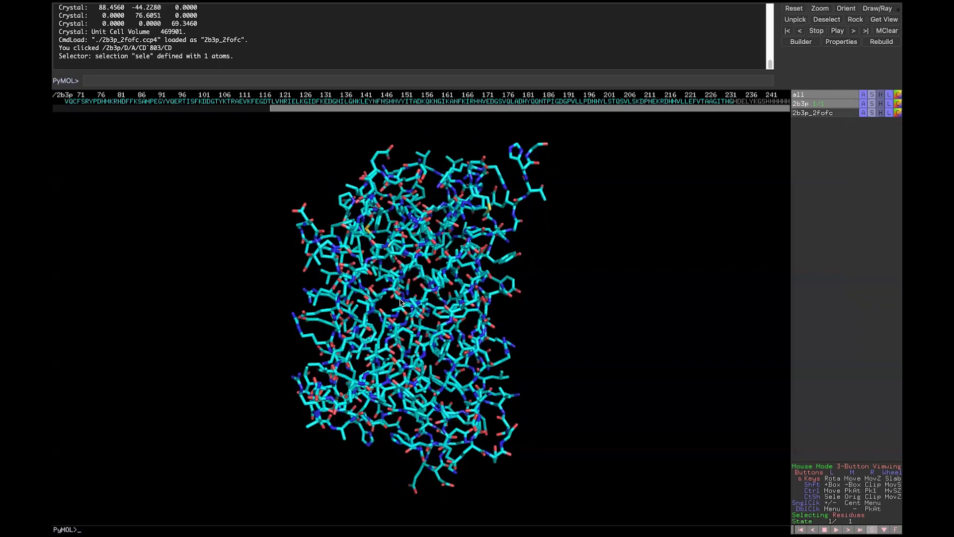
left_click_drag(400, 301, 390, 320)
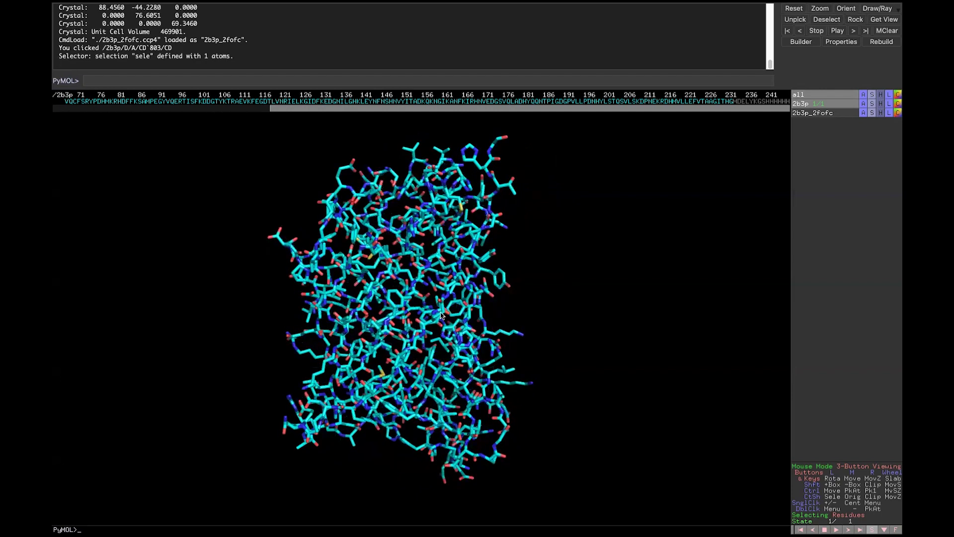
left_click_drag(440, 315, 411, 318)
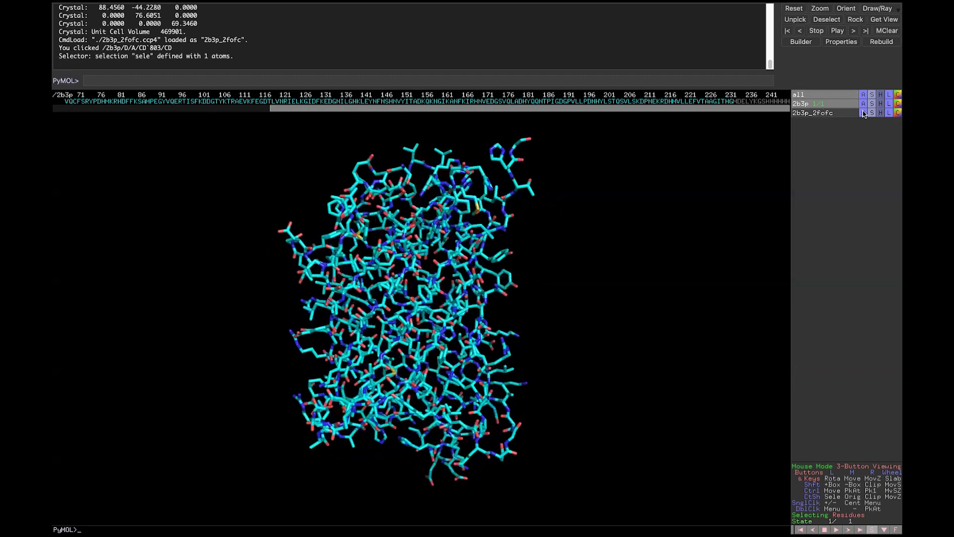
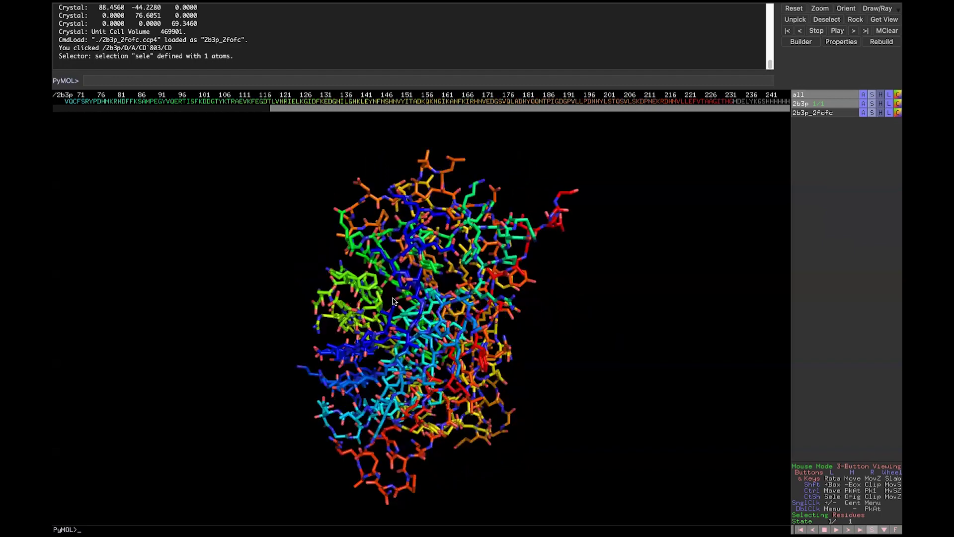
left_click_drag(326, 116, 475, 112)
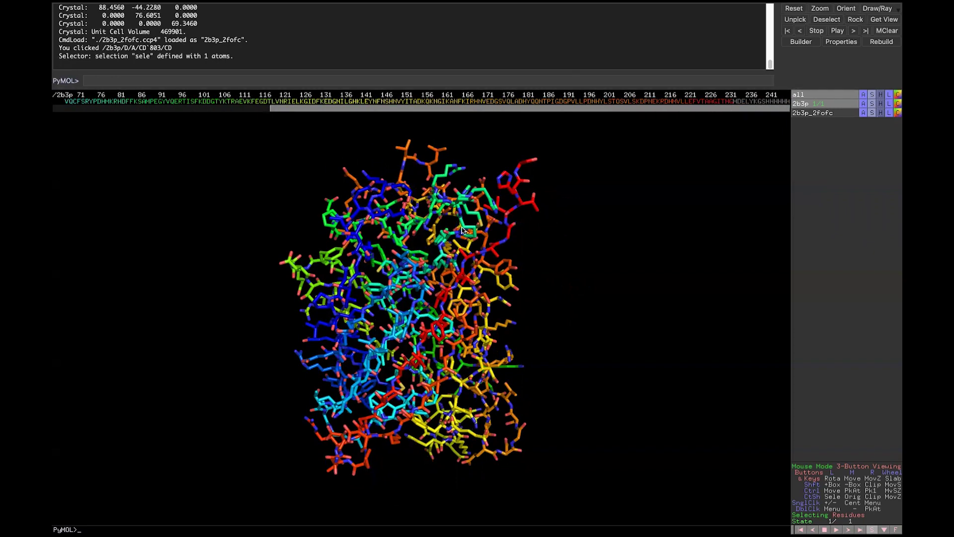
left_click_drag(436, 268, 408, 313)
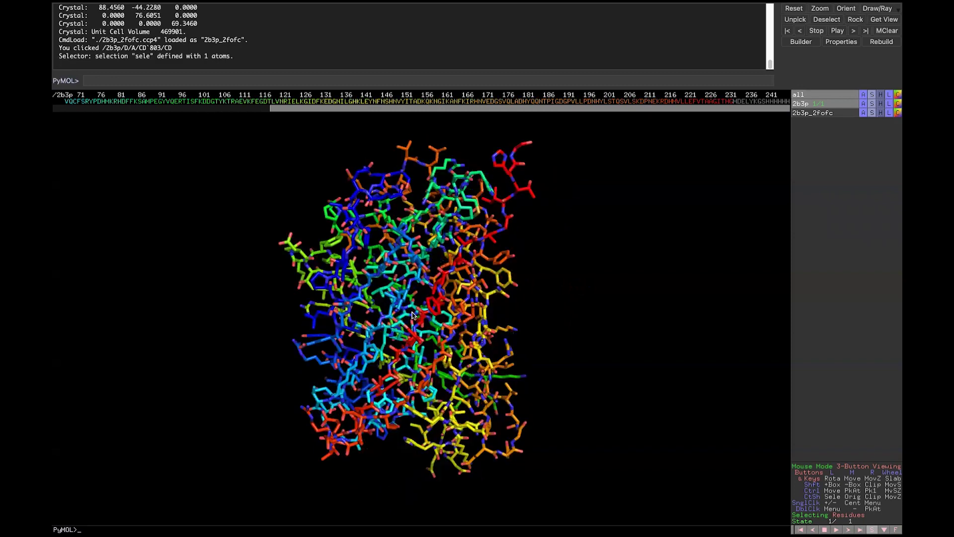
left_click(898, 104)
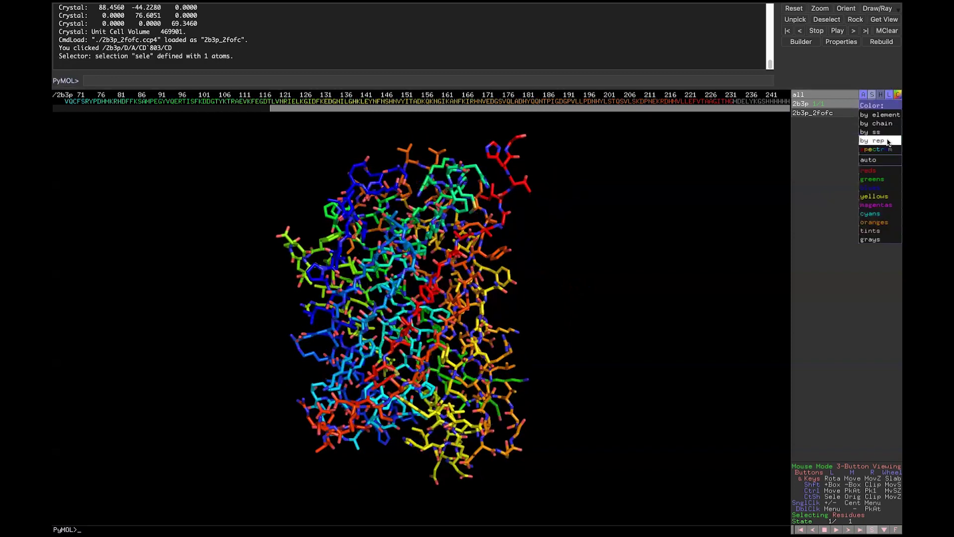
mouse_move(878, 149)
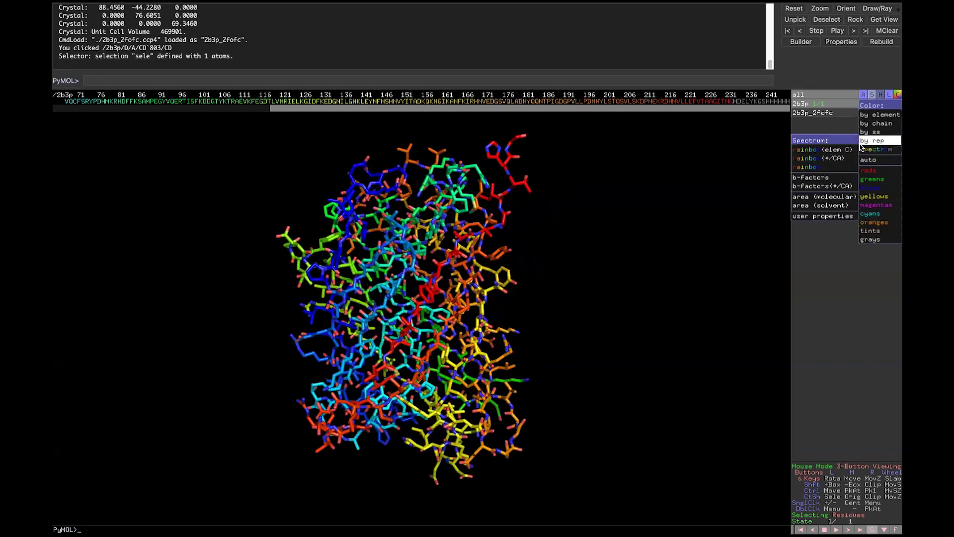
left_click(837, 177)
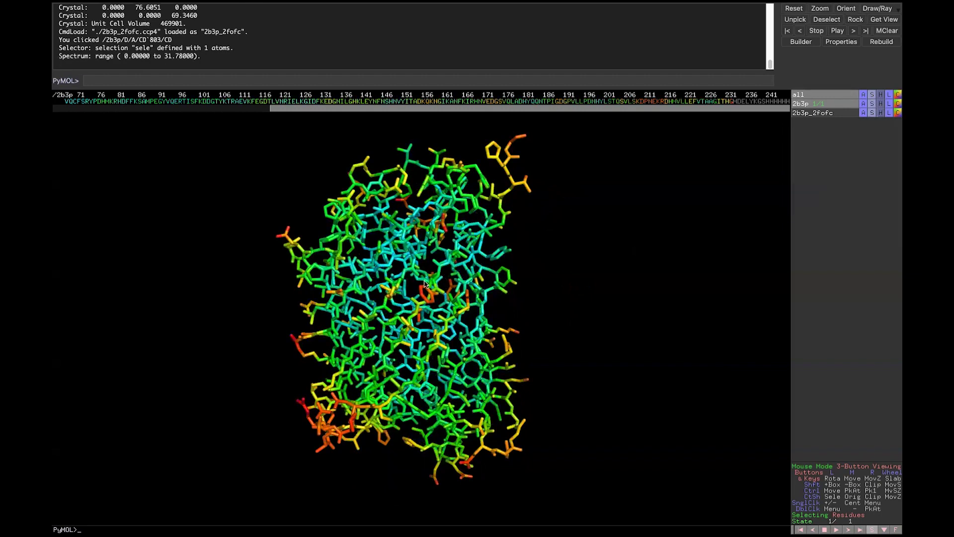
- Examine the B-factor coloring from several sides, comparing the outer loops and side chains with the barrel's interior
left_click_drag(391, 293, 352, 320)
mouse_move(266, 397)
left_mouse_down()
mouse_move(293, 380)
mouse_move(298, 410)
mouse_move(269, 387)
mouse_move(292, 399)
mouse_move(260, 419)
mouse_move(277, 393)
left_mouse_up()
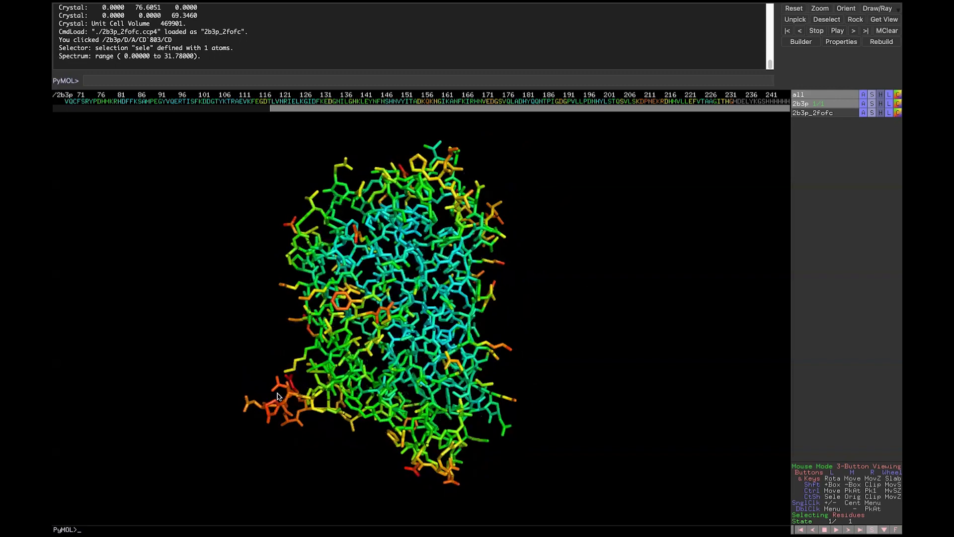
left_click_drag(320, 334, 402, 337)
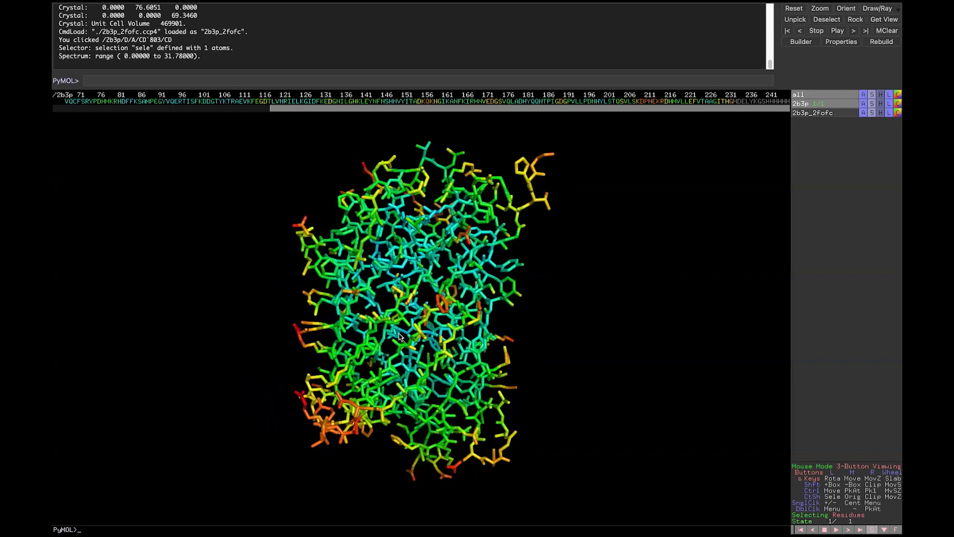
left_click_drag(465, 324, 301, 356)
mouse_move(358, 385)
left_mouse_down()
mouse_move(347, 330)
mouse_move(369, 378)
left_mouse_up()
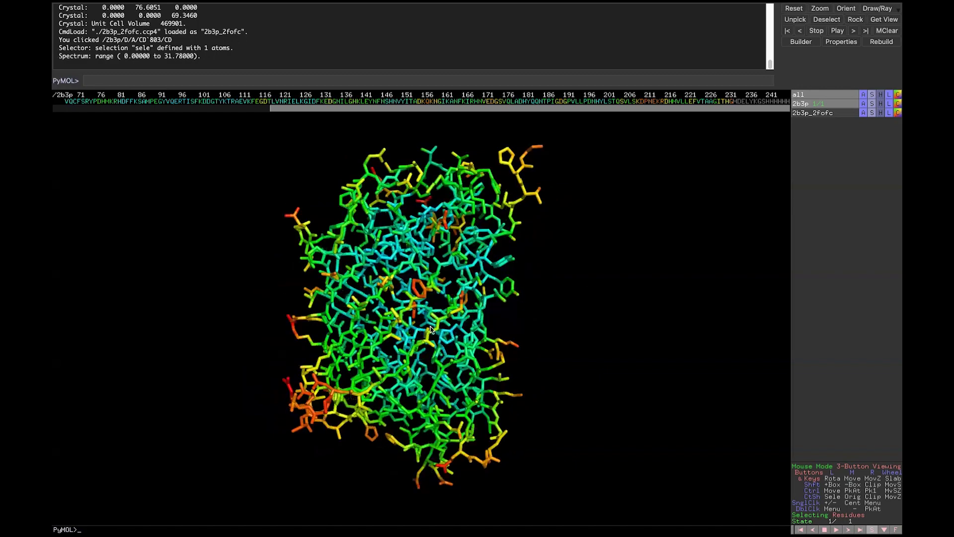
scroll(431, 330, "up", 5)
left_click_drag(382, 350, 382, 374)
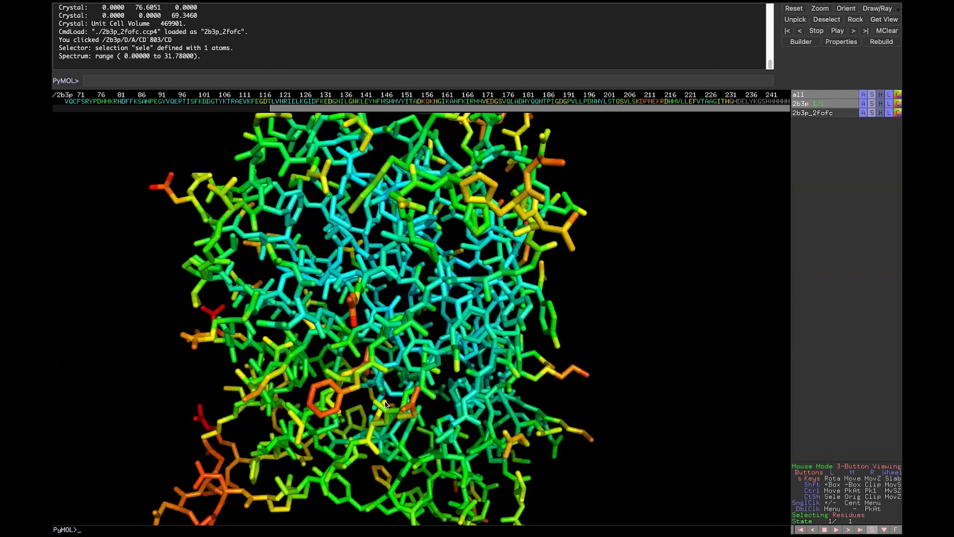
left_click_drag(408, 405, 403, 364)
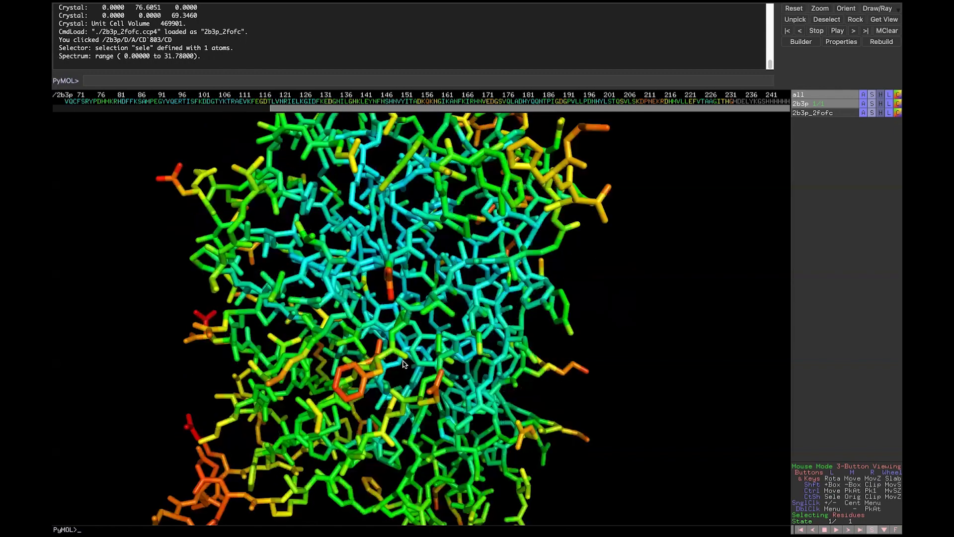
- Narrow the clipping slab to the inside of the barrel and select the CRO chromophore at residue 66 in the sequence
scroll(403, 364, "down", 3)
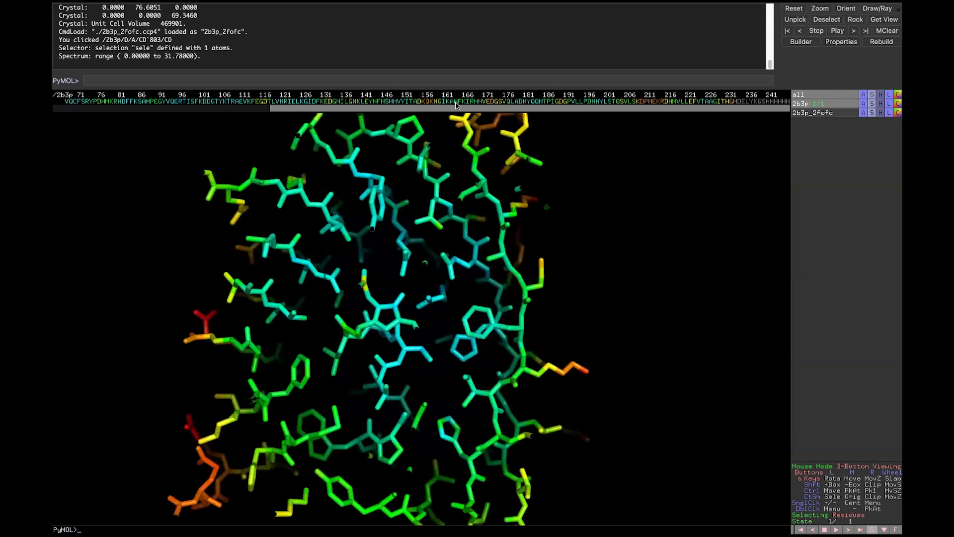
left_click_drag(449, 110, 211, 103)
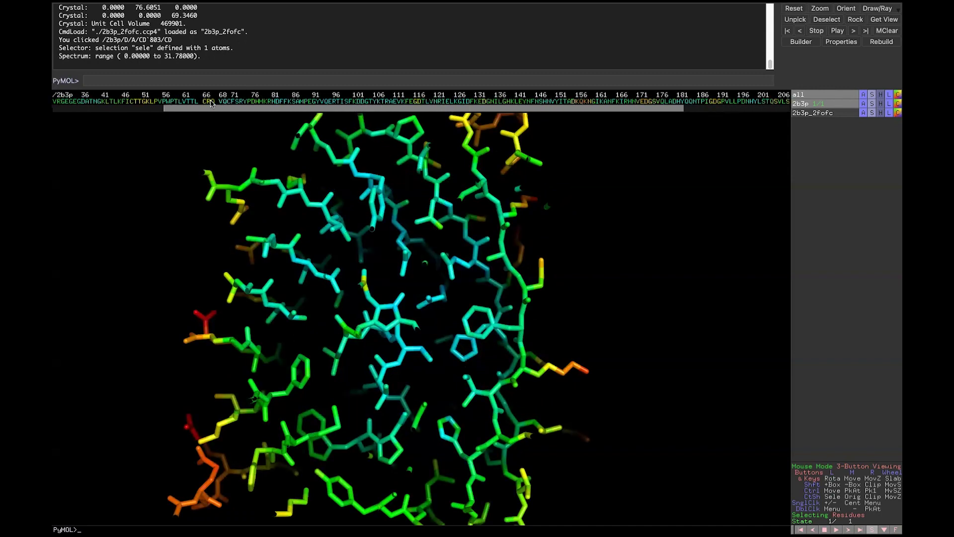
left_click(209, 102)
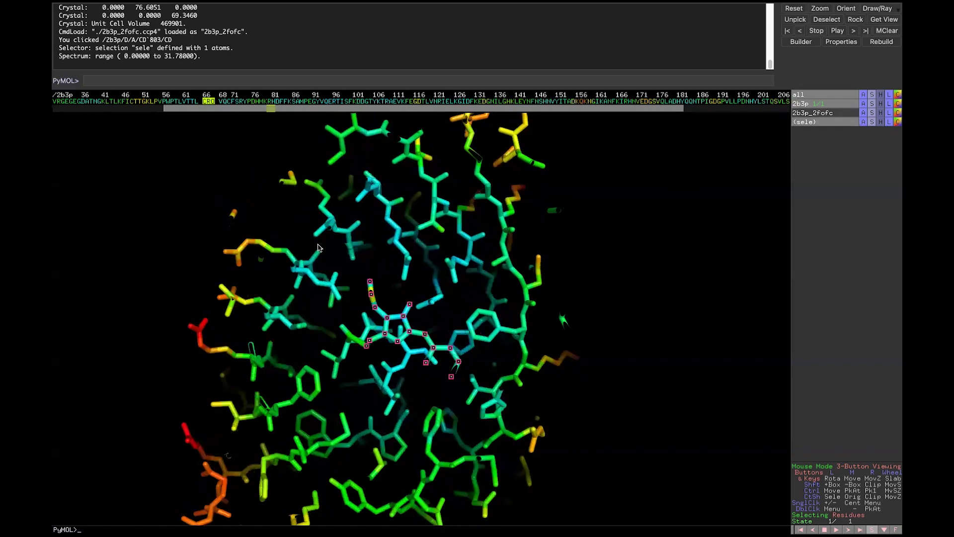
- Examine the selected chromophore and its surrounding residues from different angles, varying the clipping slab's depth
left_click_drag(433, 338, 408, 284)
scroll(410, 281, "up", 3)
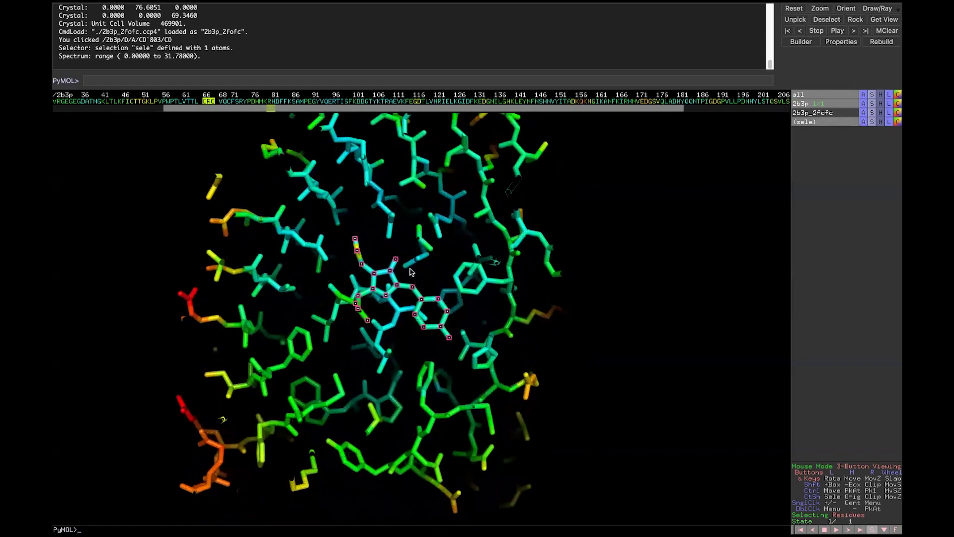
scroll(396, 338, "down", 3)
scroll(396, 338, "up", 5)
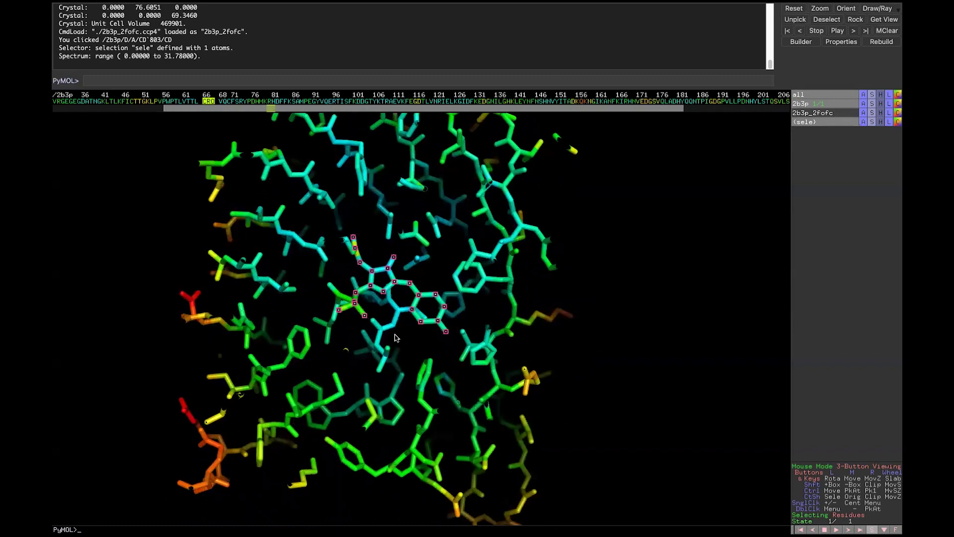
mouse_move(394, 337)
left_mouse_down()
mouse_move(368, 323)
mouse_move(395, 351)
mouse_move(410, 346)
left_mouse_up()
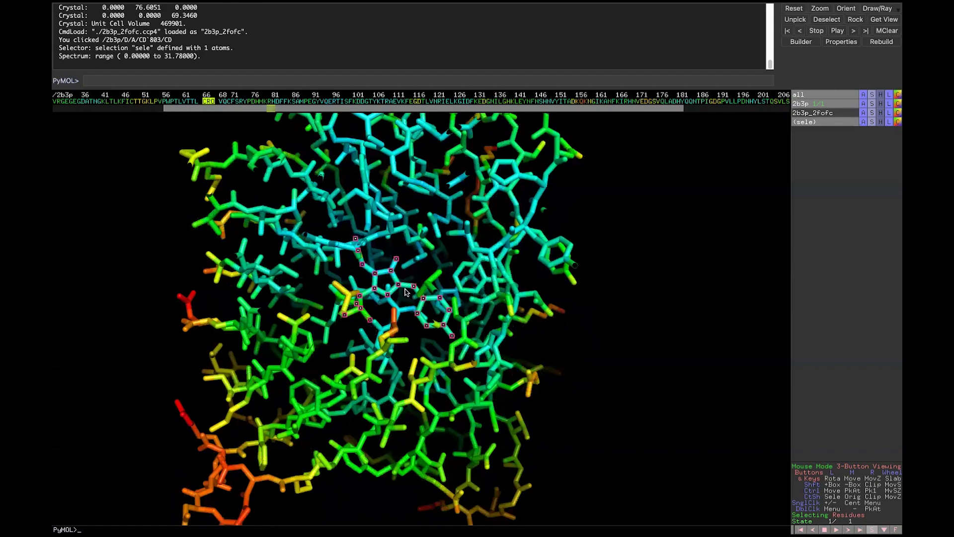
scroll(398, 299, "down", 3)
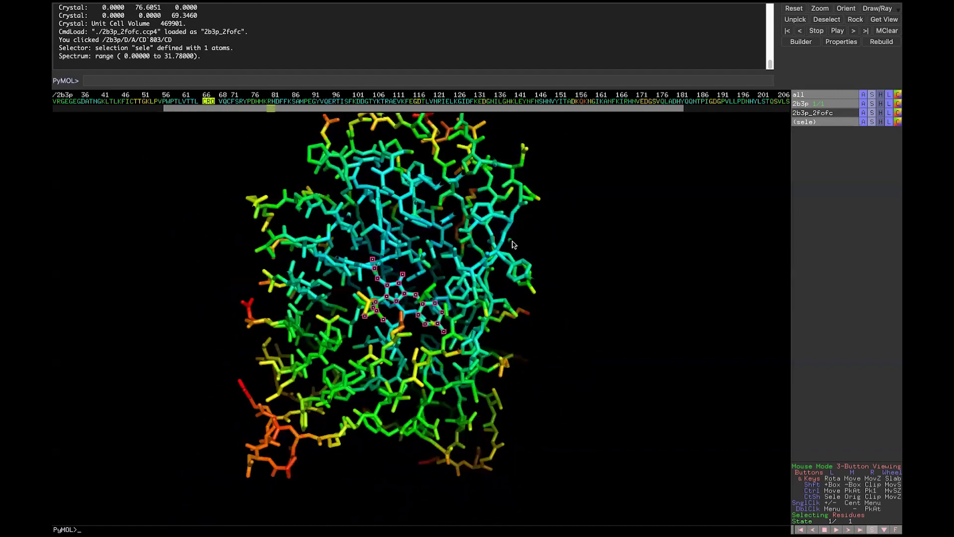
- Clear the chromophore selection and turn the barrel to view it from another side
scroll(398, 299, "down", 3)
left_click(554, 277)
left_click_drag(319, 413, 624, 127)
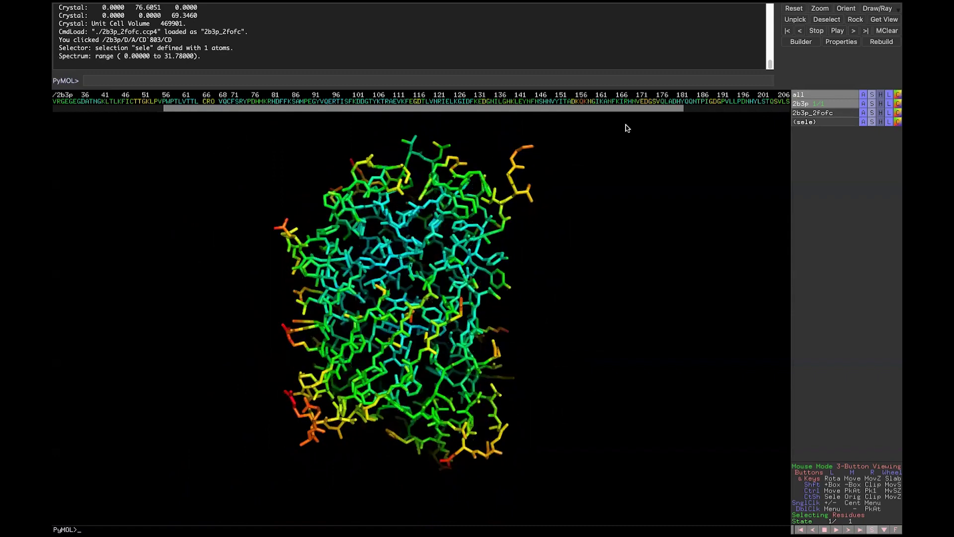
- Create a mesh from the 2b3p_2fofc map at level 1.0 and narrow the clipping slab to the barrel's interior
left_click(863, 113)
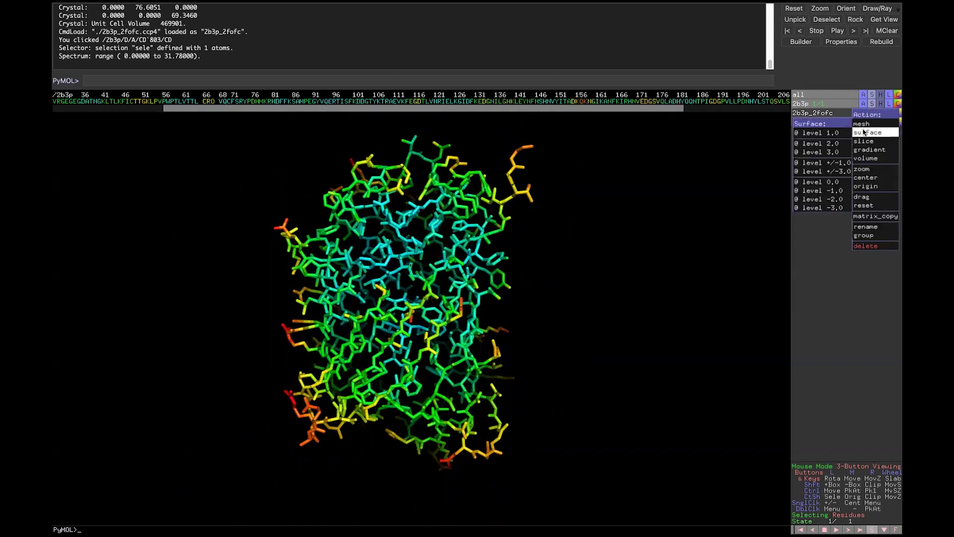
mouse_move(864, 126)
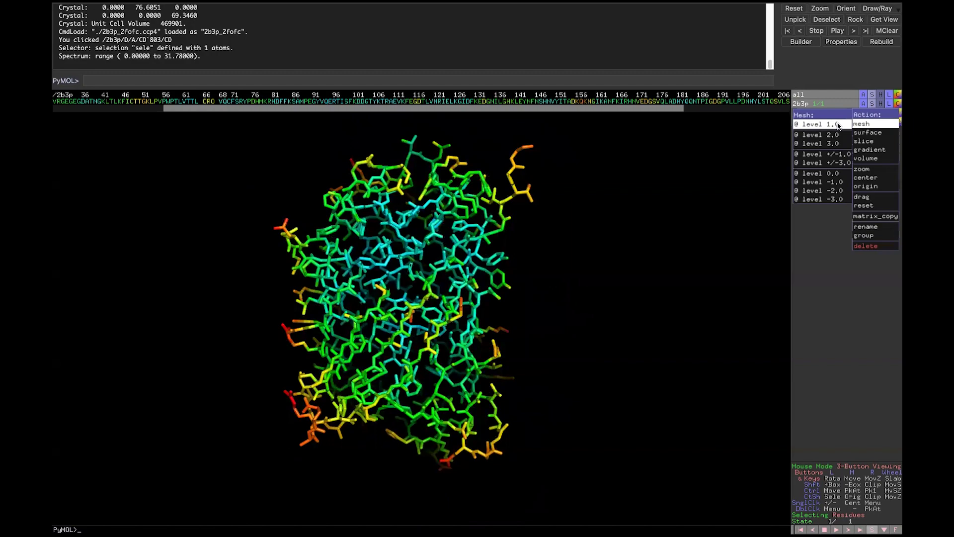
left_click(839, 126)
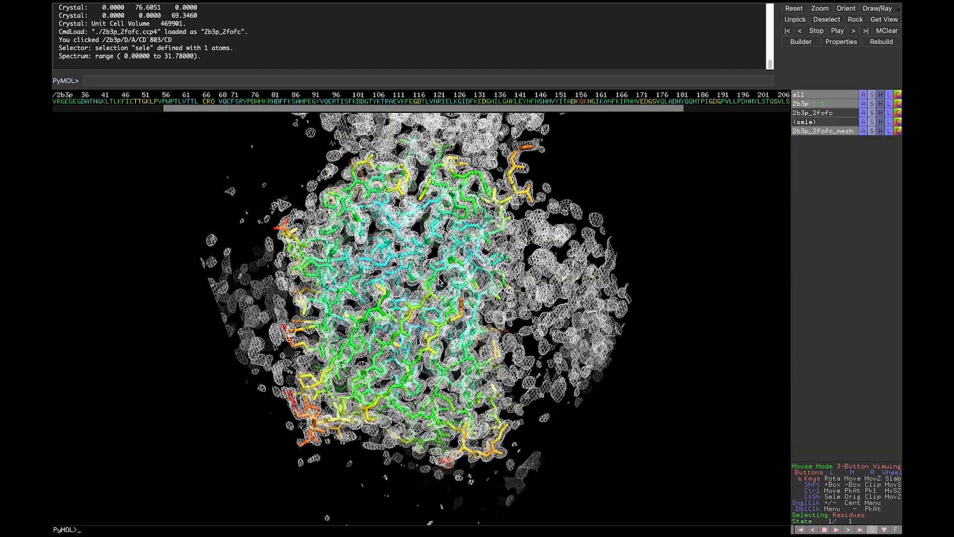
scroll(439, 282, "down", 3)
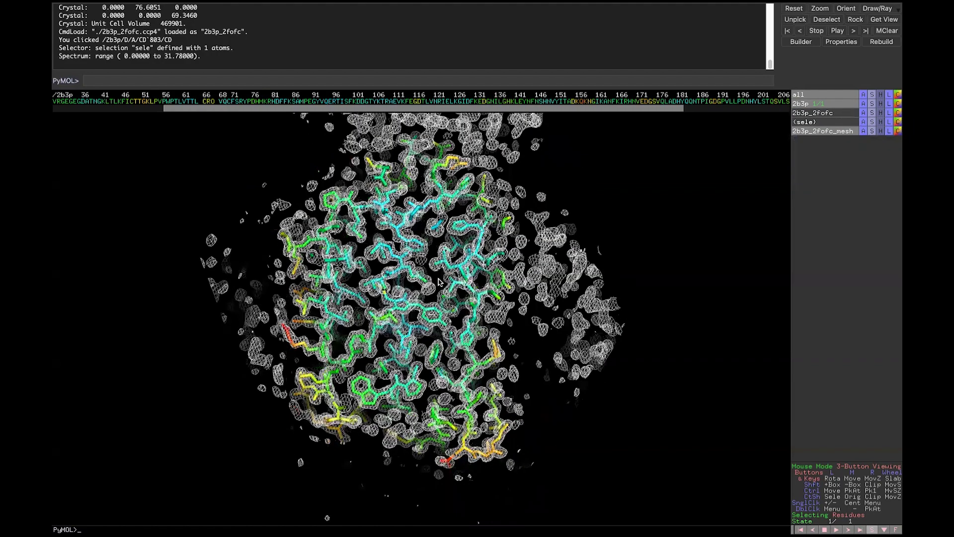
- Set the 2b3p_2fofc_mesh contour to level 3.0
left_click(864, 131)
mouse_move(868, 142)
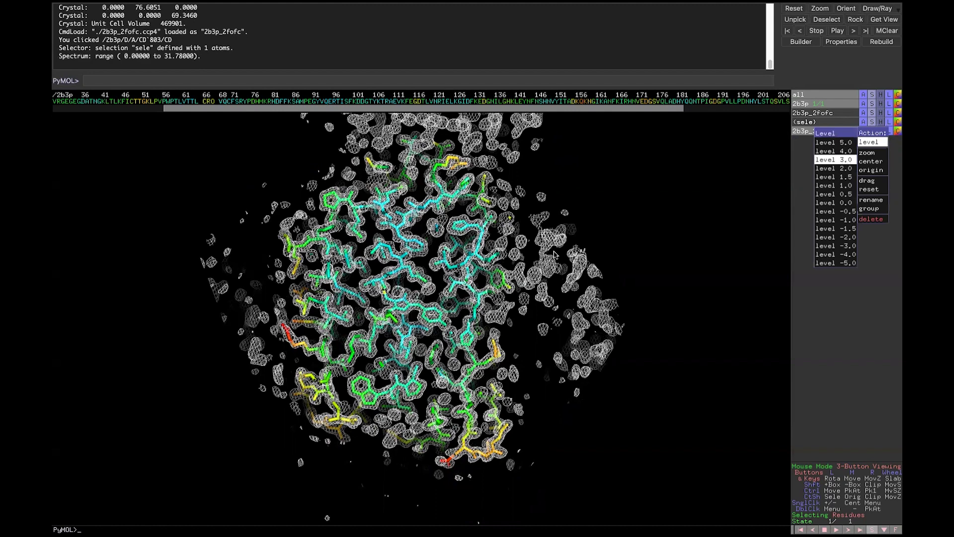
left_click(849, 160)
mouse_move(398, 303)
left_mouse_down()
mouse_move(401, 335)
mouse_move(394, 305)
left_mouse_up()
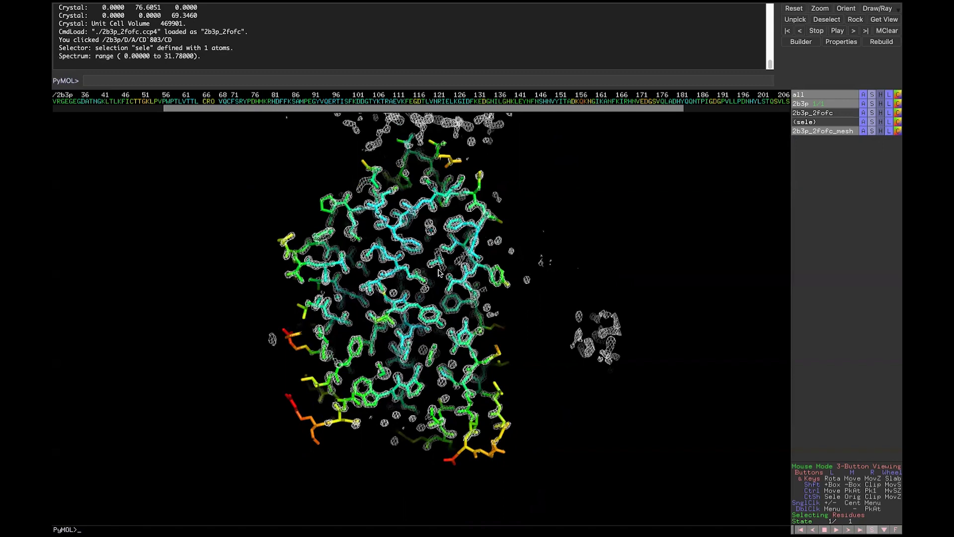
- Examine how the density mesh covers the sticks in the barrel's interior and along its outer side chains, from close up and several angles
right_click_drag(439, 271, 389, 298)
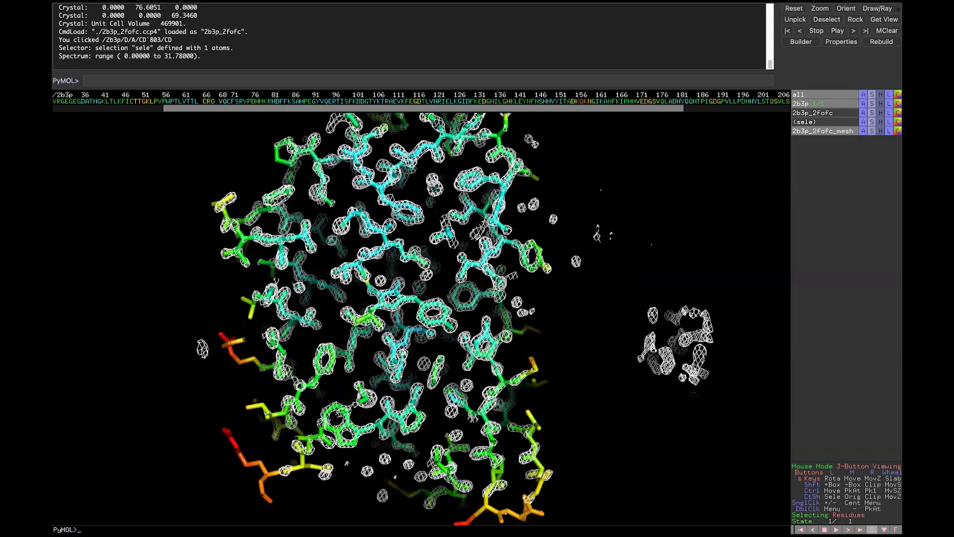
left_click_drag(398, 304, 318, 335)
middle_click_drag(291, 364, 376, 309)
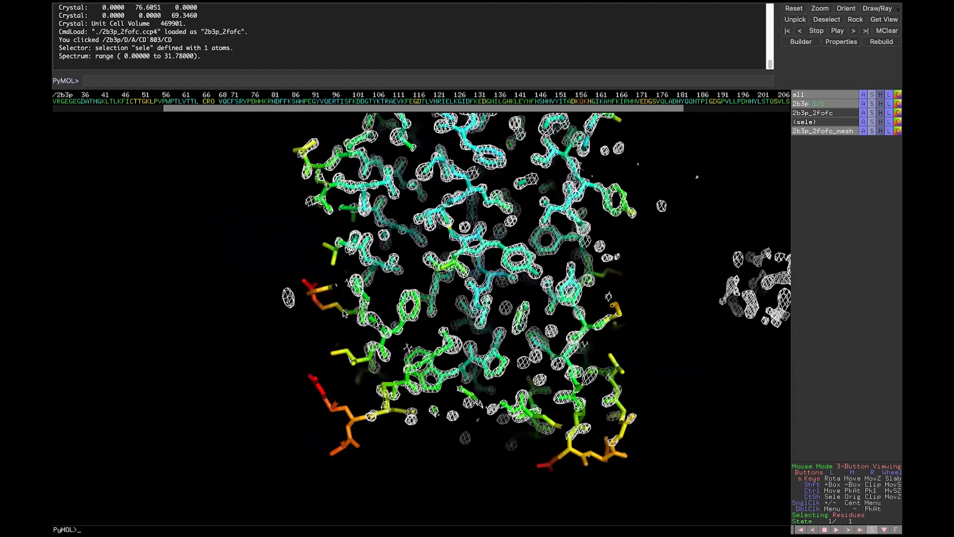
left_click_drag(376, 307, 410, 262)
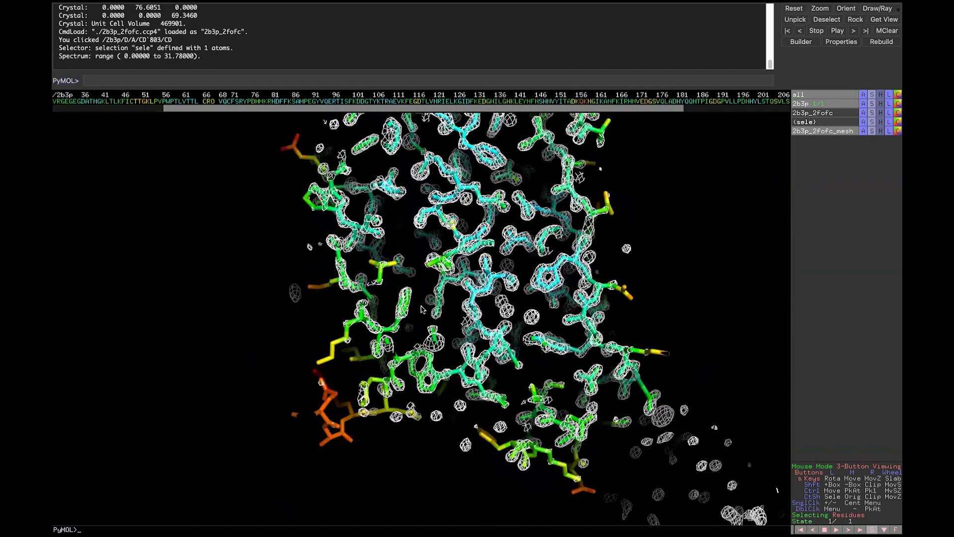
left_click_drag(422, 306, 427, 260)
left_click_drag(431, 223, 411, 257)
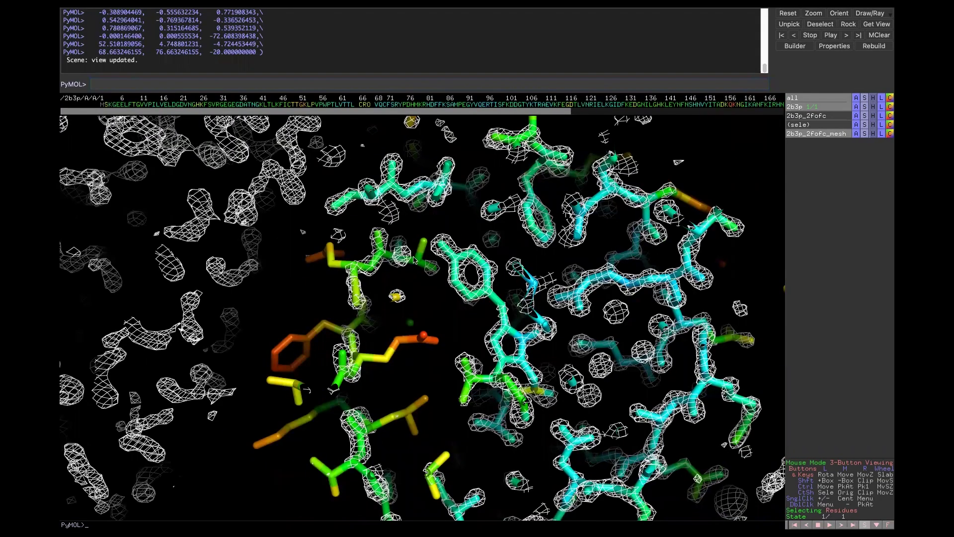
scroll(397, 283, "down", 2)
left_click_drag(384, 274, 445, 269)
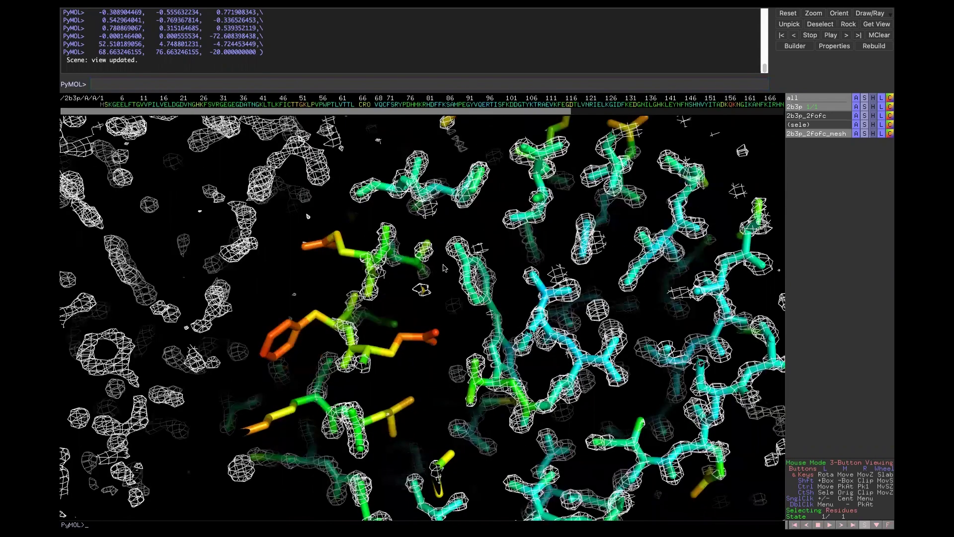
left_click_drag(359, 308, 443, 309)
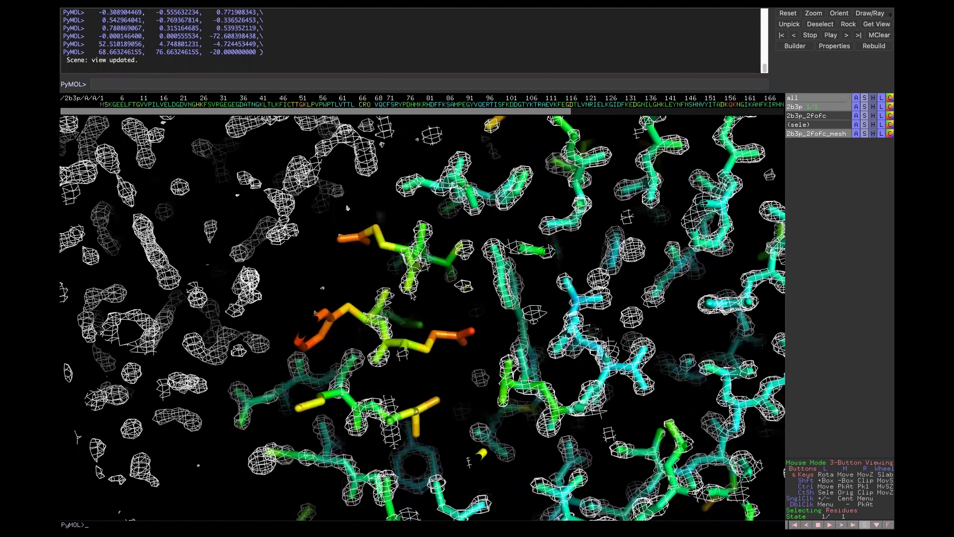
left_click_drag(347, 208, 370, 326)
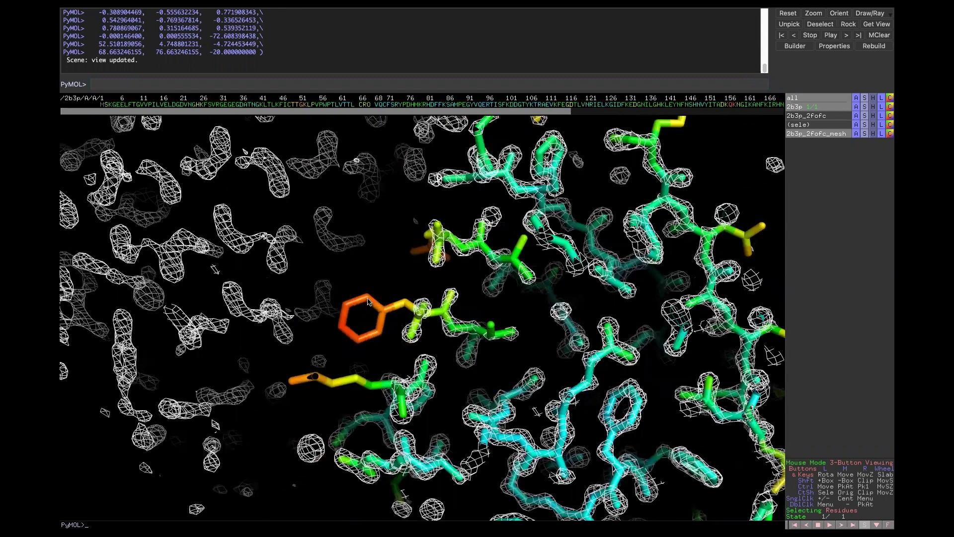
- Pick the orange outer residue PHE 223 and the blue inner residue PHE 71 in turn to compare their density coverage, clearing each selection
left_click(368, 302)
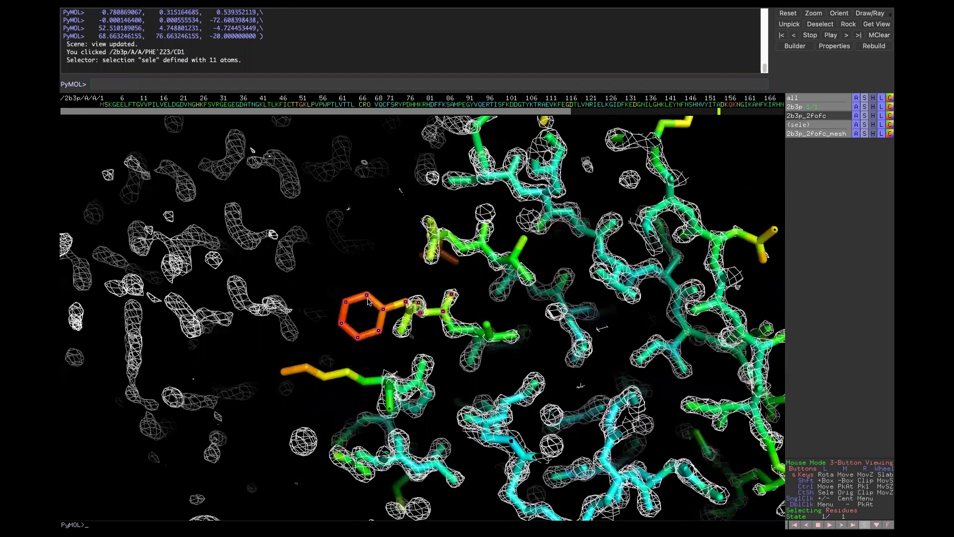
left_click(339, 313)
left_click_drag(376, 333, 369, 342)
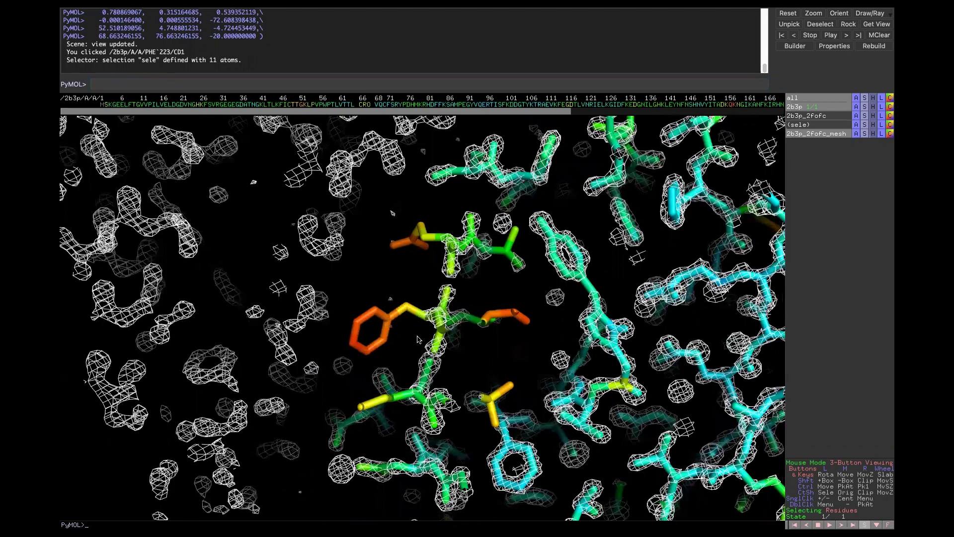
left_click_drag(467, 457, 473, 456)
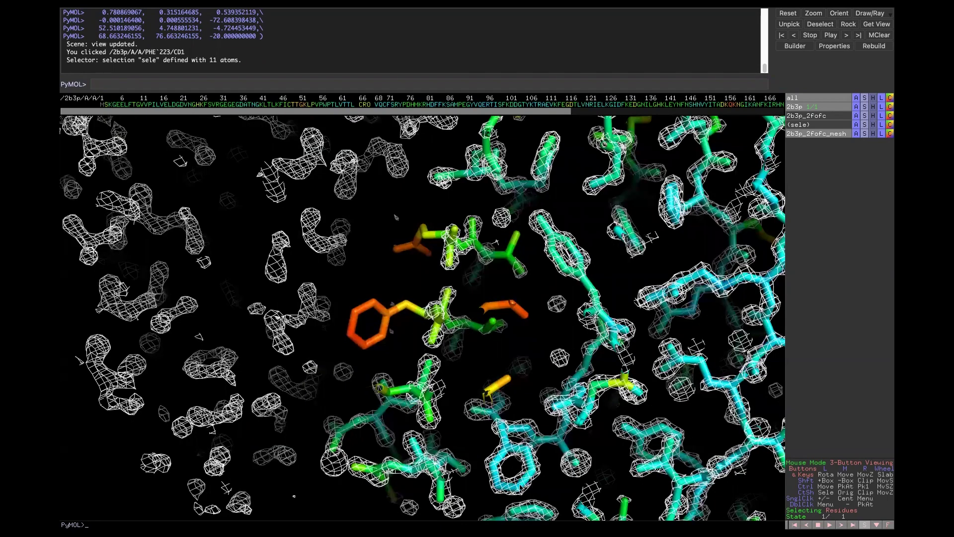
left_click(507, 486)
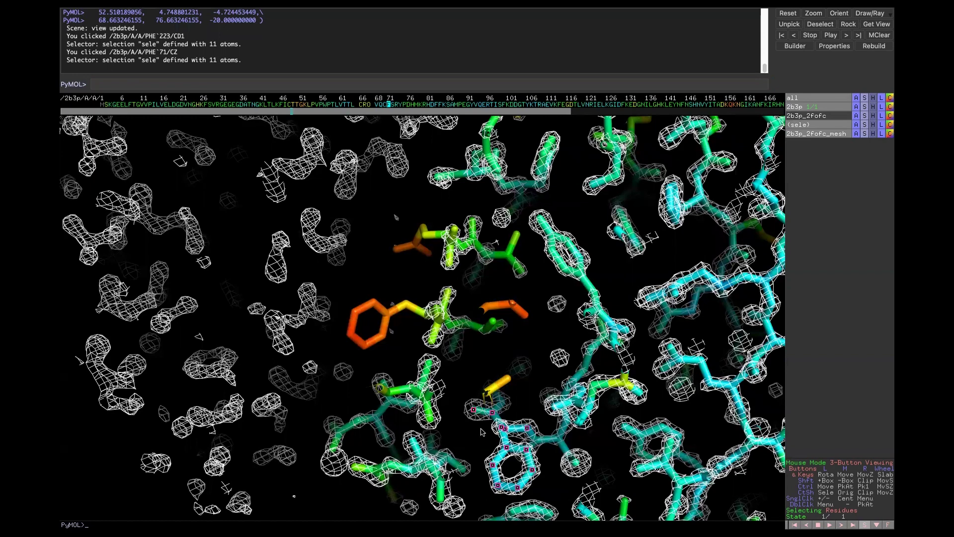
left_click(512, 468)
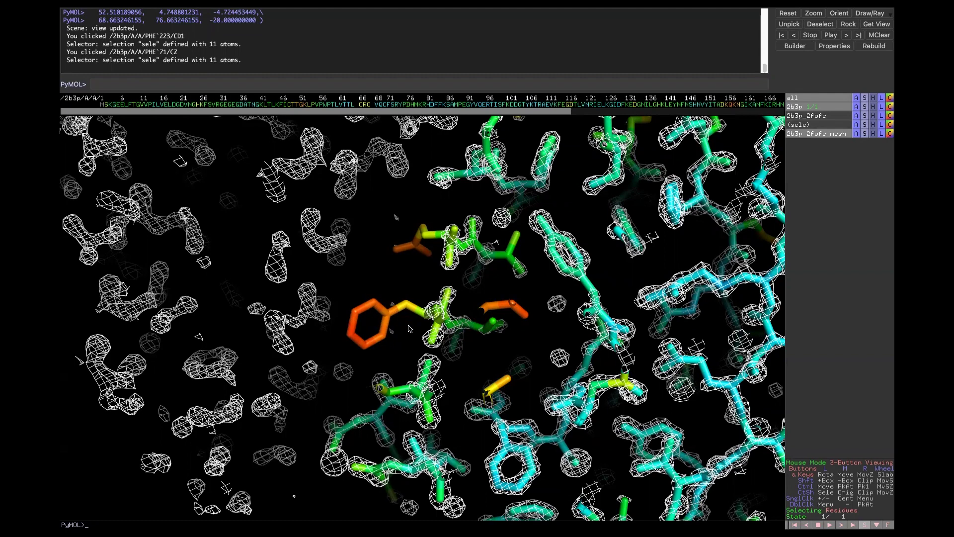
- Examine the density around PHE 223 and its neighbouring side chains with thinner and thicker clipping slabs
scroll(409, 329, "down", 4)
scroll(409, 328, "up", 5)
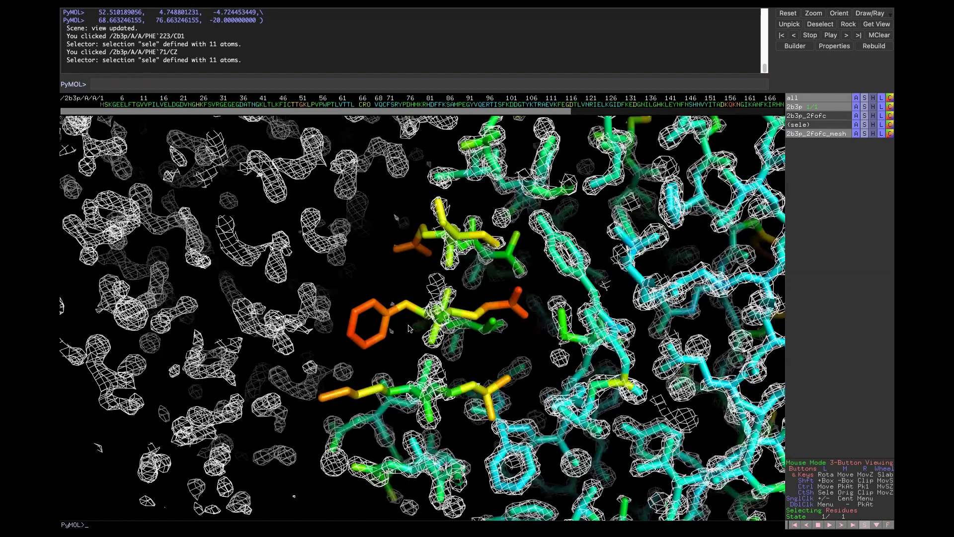
scroll(409, 329, "down", 4)
scroll(408, 329, "up", 4)
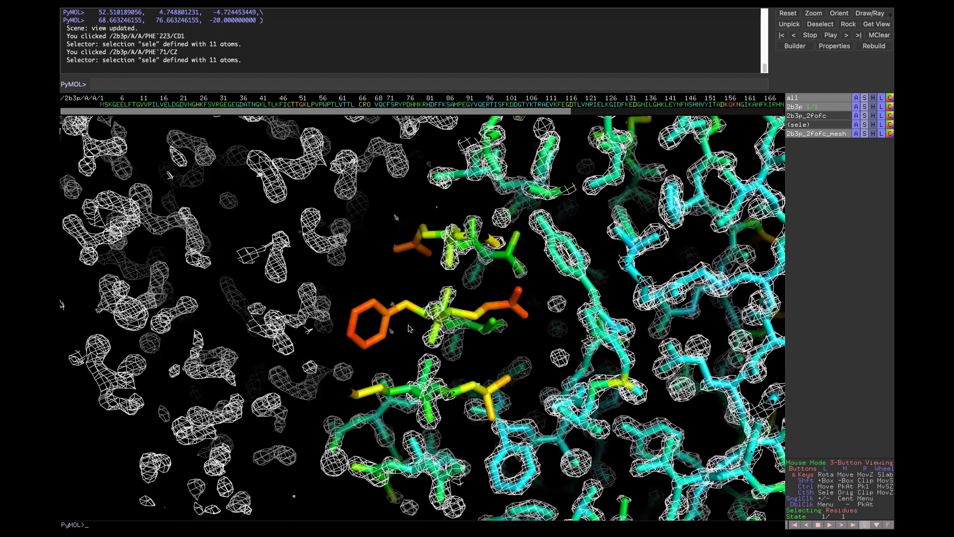
scroll(409, 329, "up", 2)
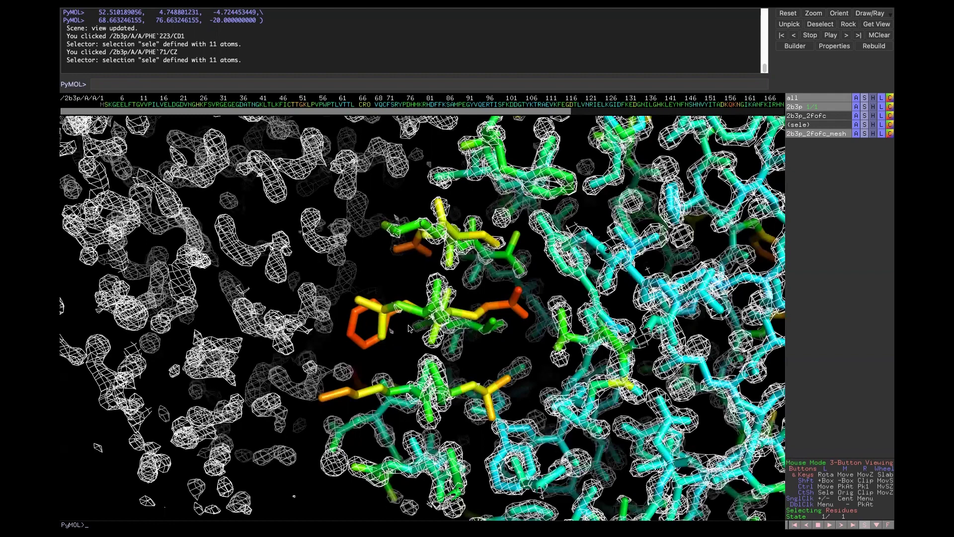
scroll(409, 329, "up", 2)
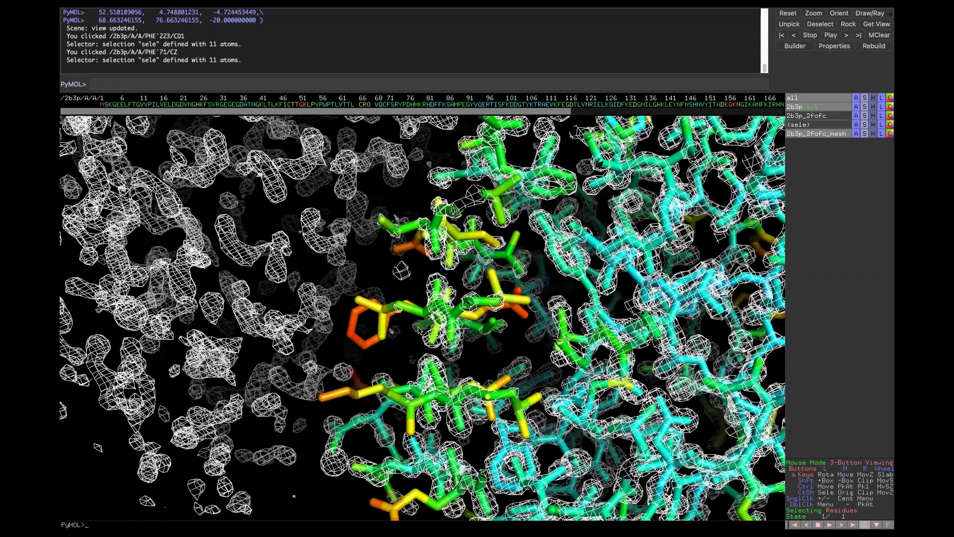
scroll(420, 331, "down", 2)
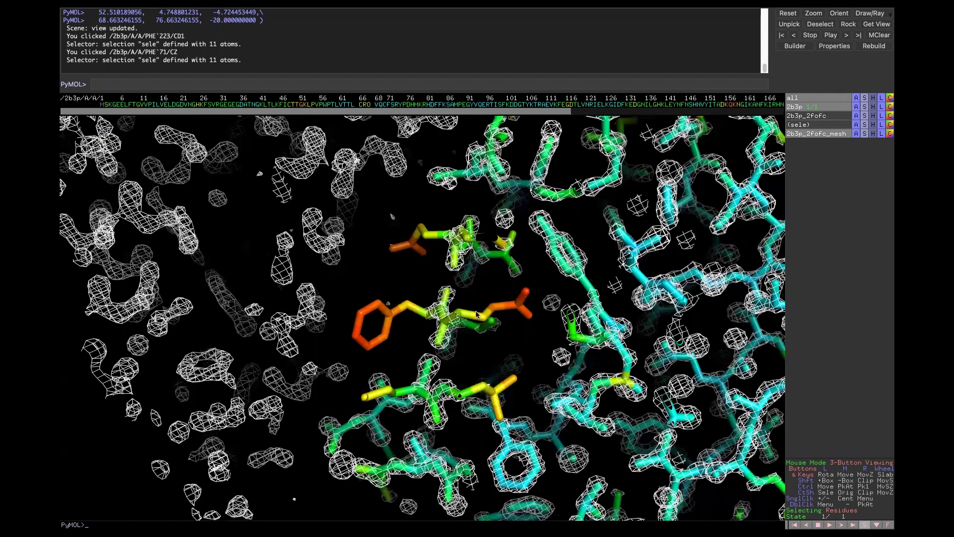
middle_click_drag(409, 324, 487, 311)
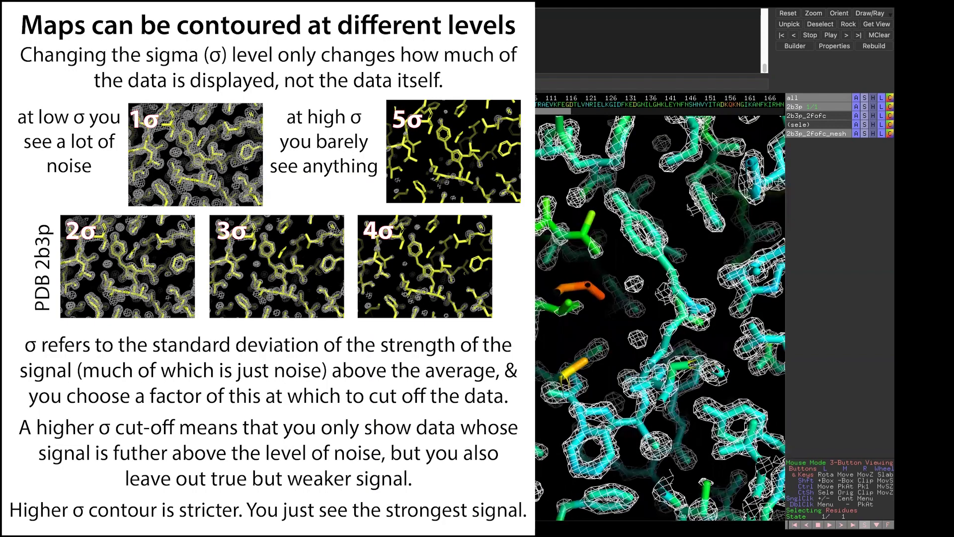
- Raise the 2b3p_2fofc_mesh contour to level 4.0
left_click(856, 134)
mouse_move(862, 144)
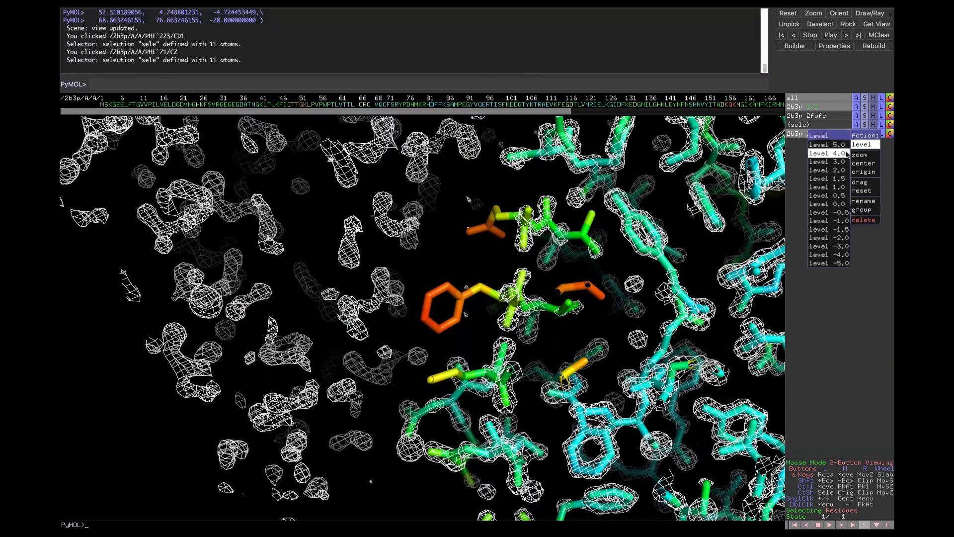
left_click(848, 155)
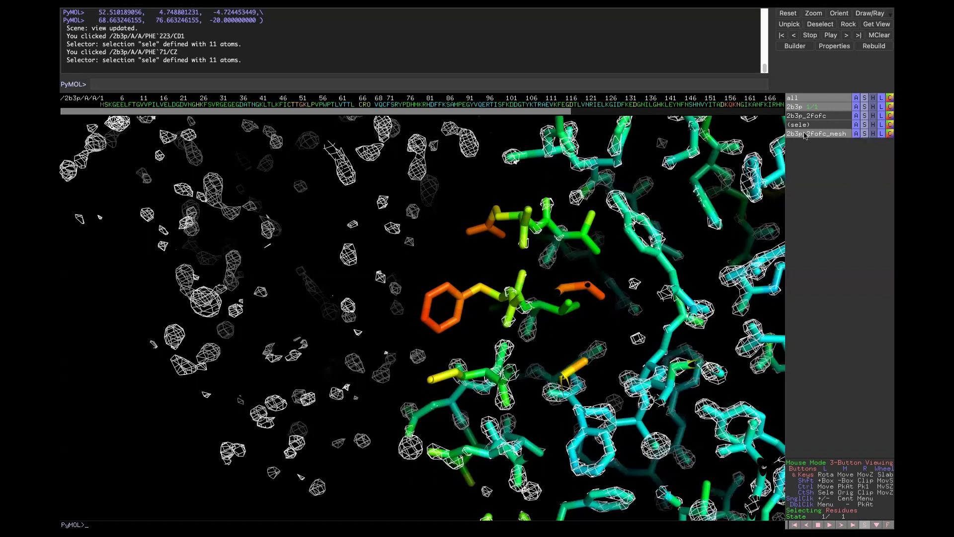
- Lower the 2b3p_2fofc_mesh contour to level 2.0 for comparison
left_click(856, 134)
mouse_move(860, 144)
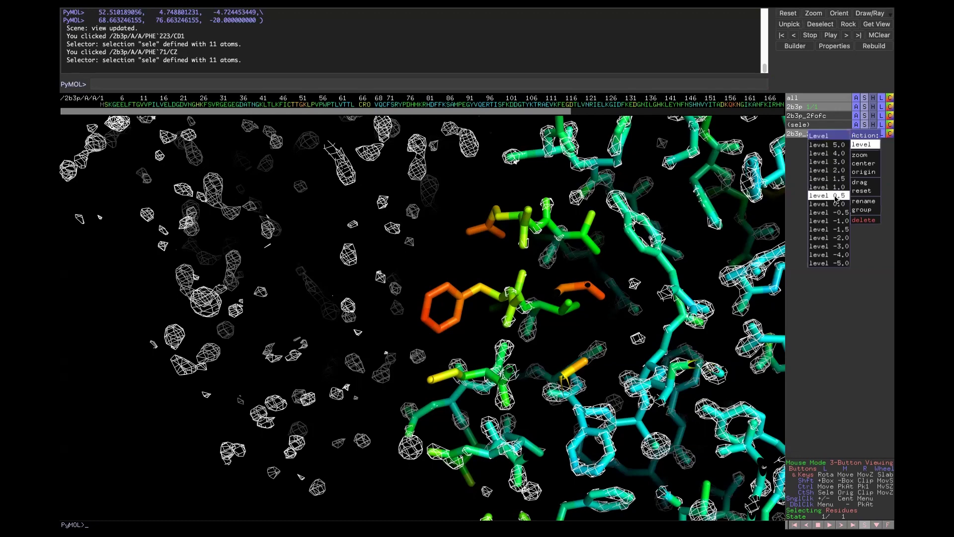
left_click(844, 174)
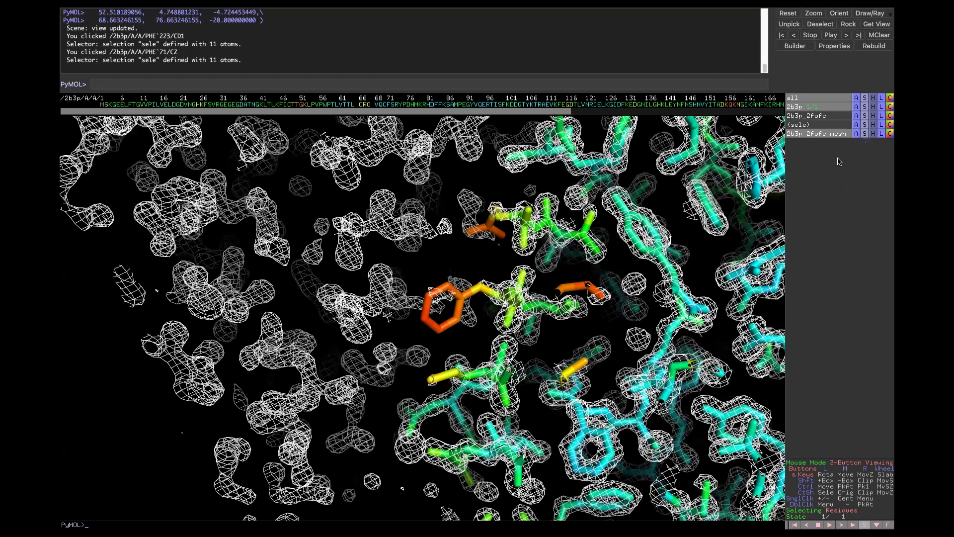
- Return the 2b3p_2fofc_mesh contour to level 3.0
left_click(857, 133)
mouse_move(861, 144)
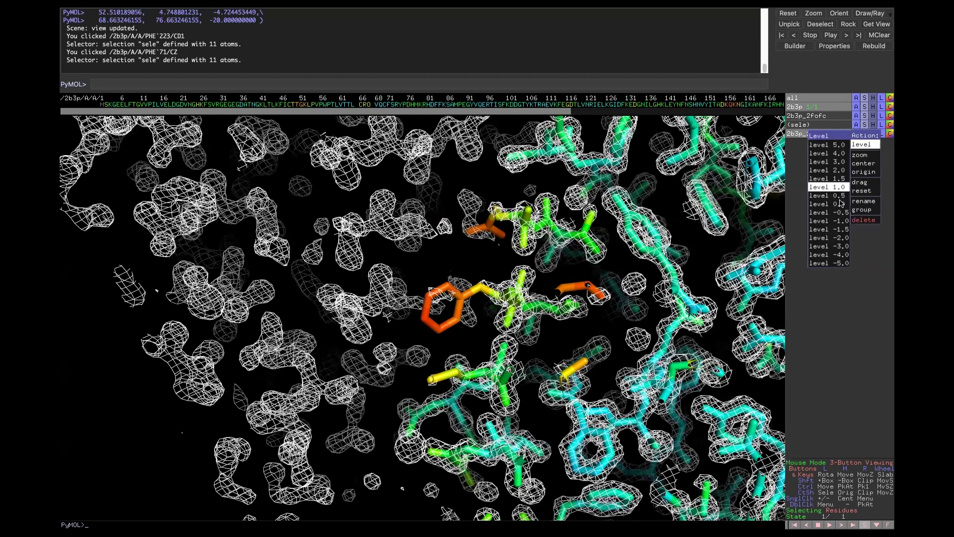
left_click(846, 161)
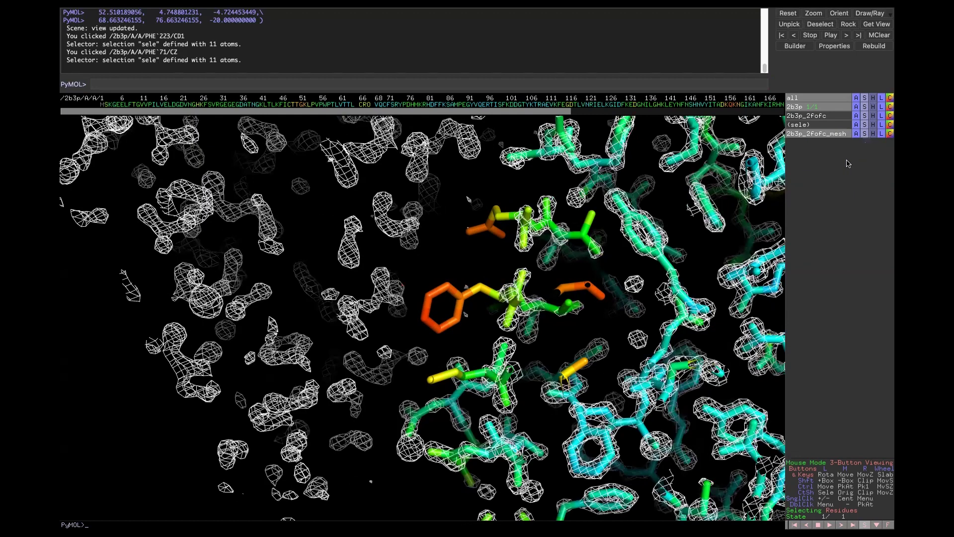
- Set the density mesh's contour to level 2.0 and narrow the clipping slab slightly around the outer side chains
left_click(856, 133)
mouse_move(853, 146)
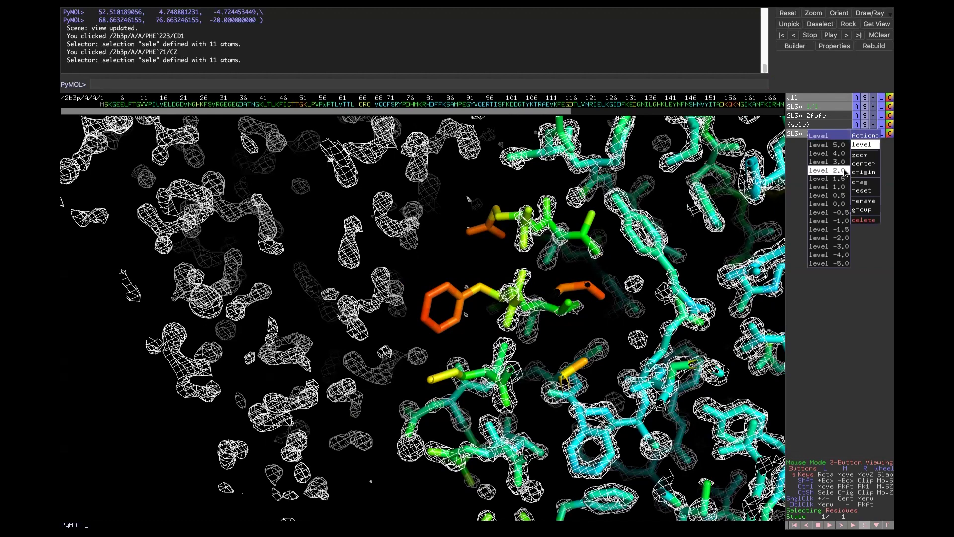
left_click(828, 170)
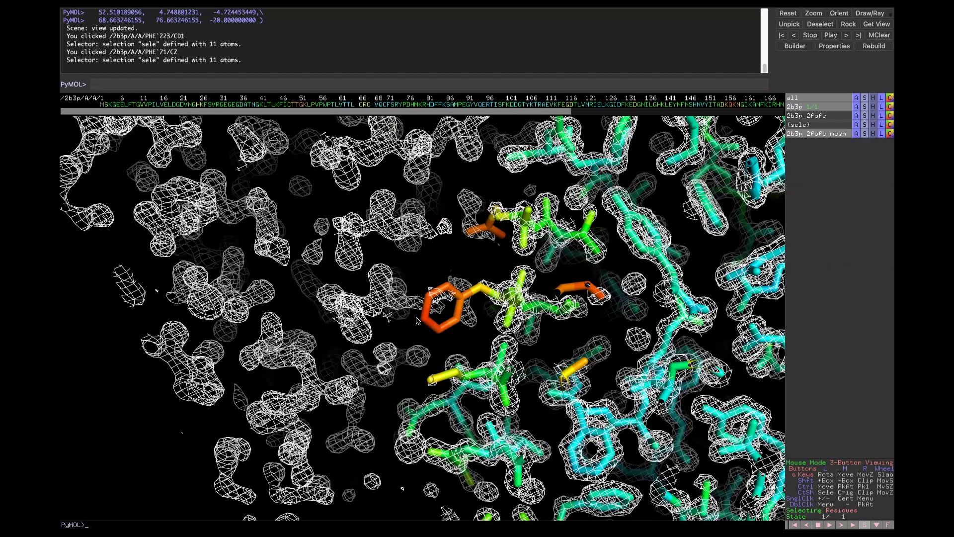
scroll(415, 316, "down", 2)
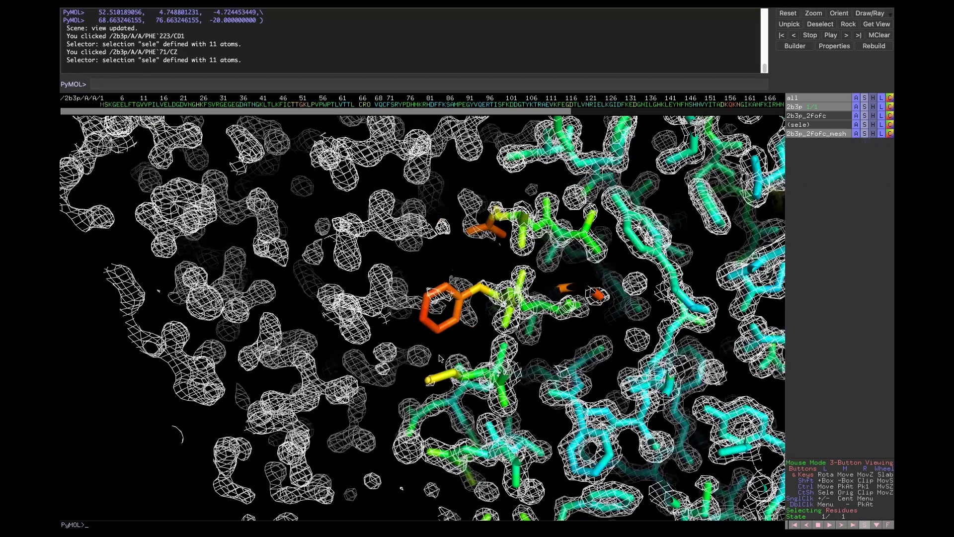
scroll(451, 342, "down", 1)
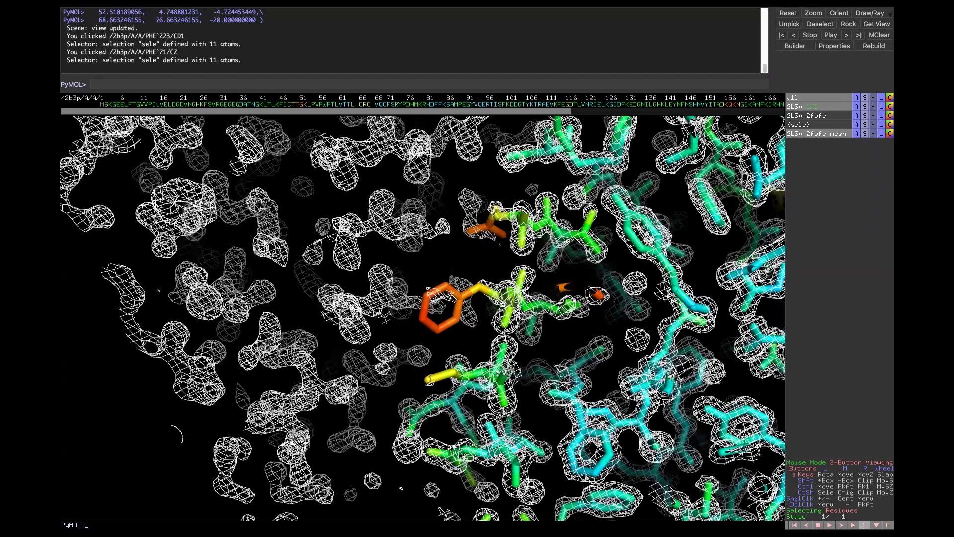
- Lower the 2b3p_2fofc_mesh contour to level 1.0 and adjust the clipping slab around the outer side chains
scroll(450, 308, "up", 1)
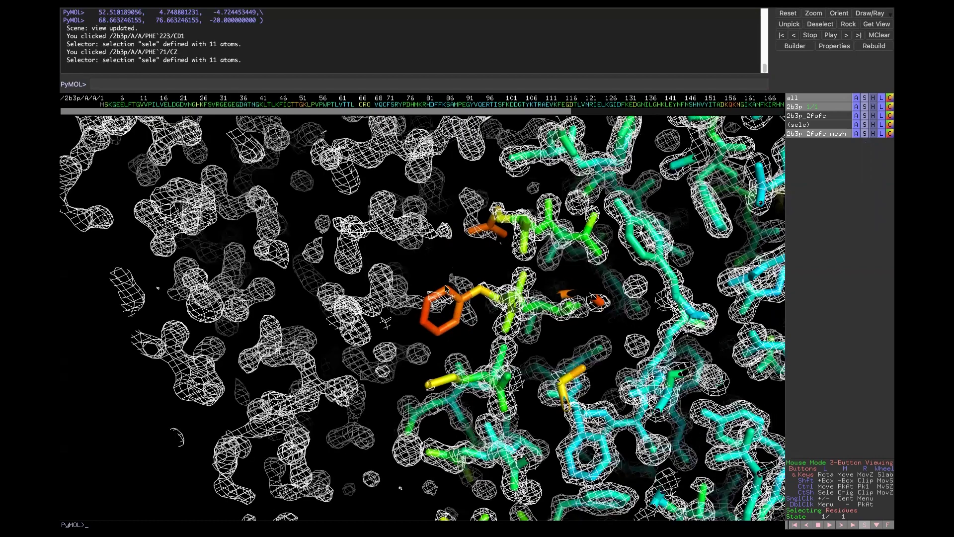
left_click(857, 135)
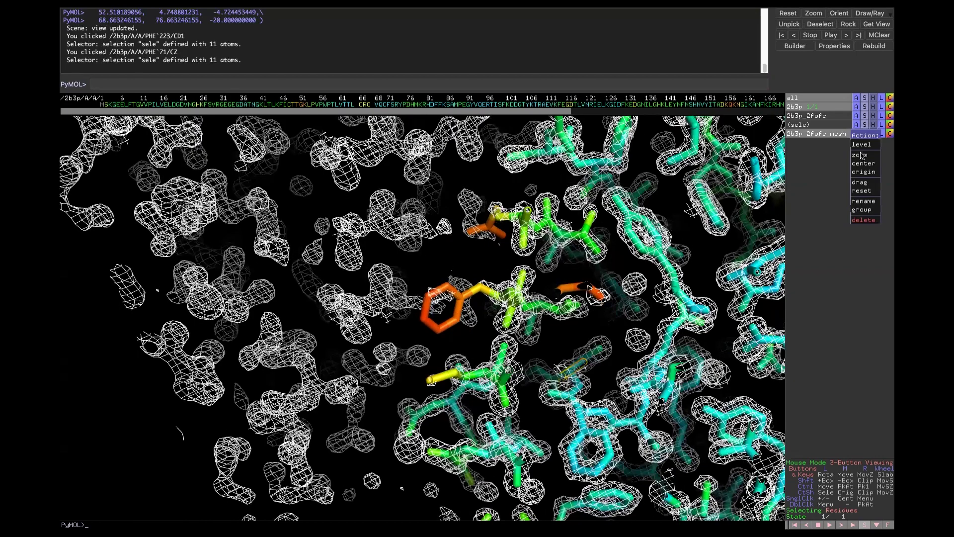
mouse_move(862, 145)
left_click(848, 187)
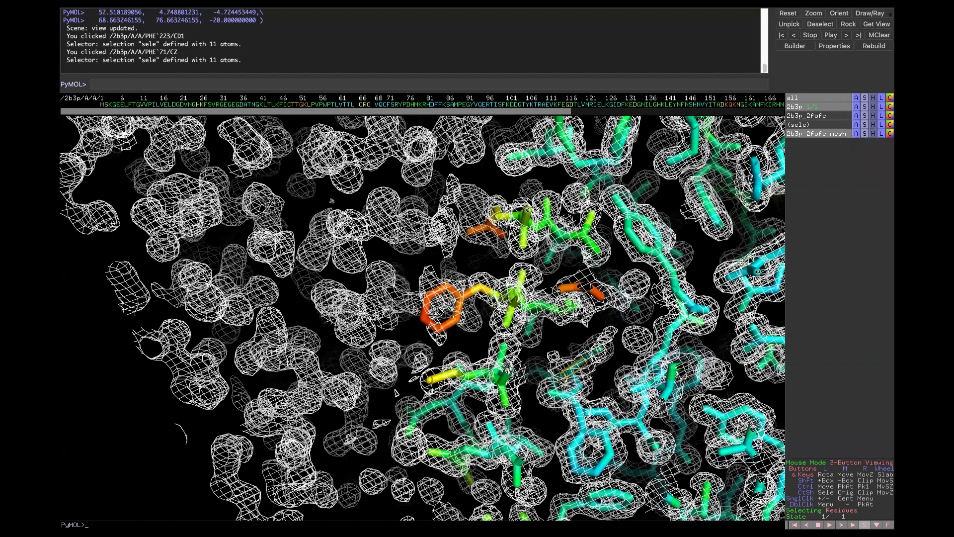
scroll(428, 299, "down", 1)
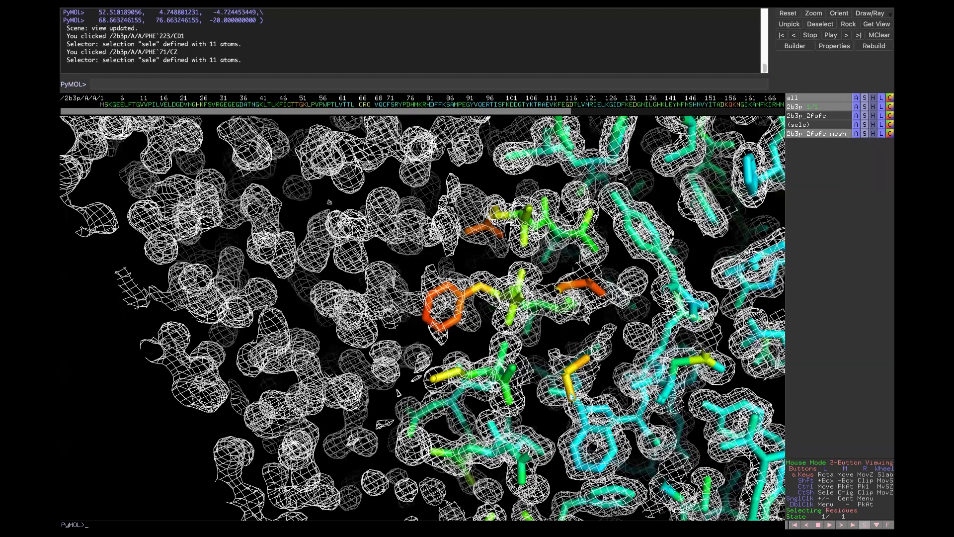
scroll(398, 273, "down", 1)
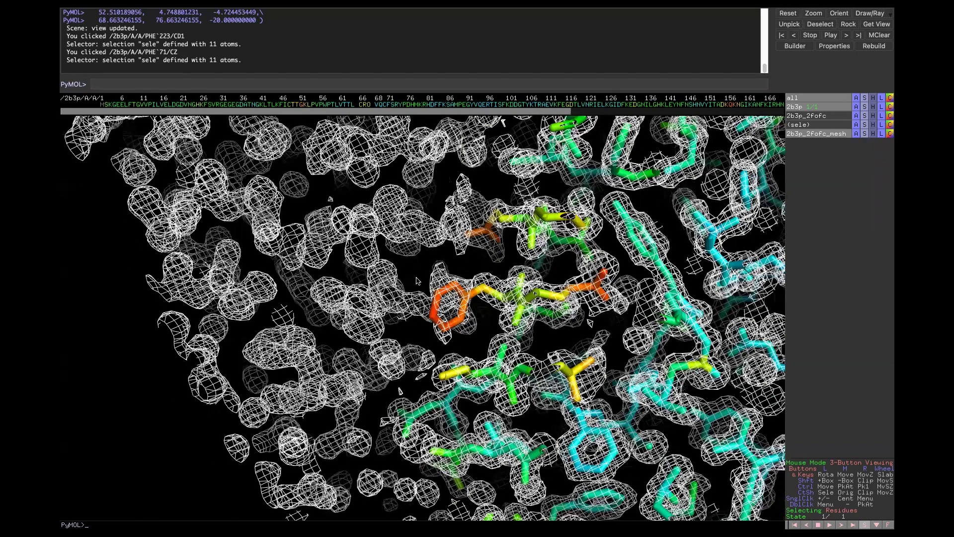
scroll(417, 281, "down", 1)
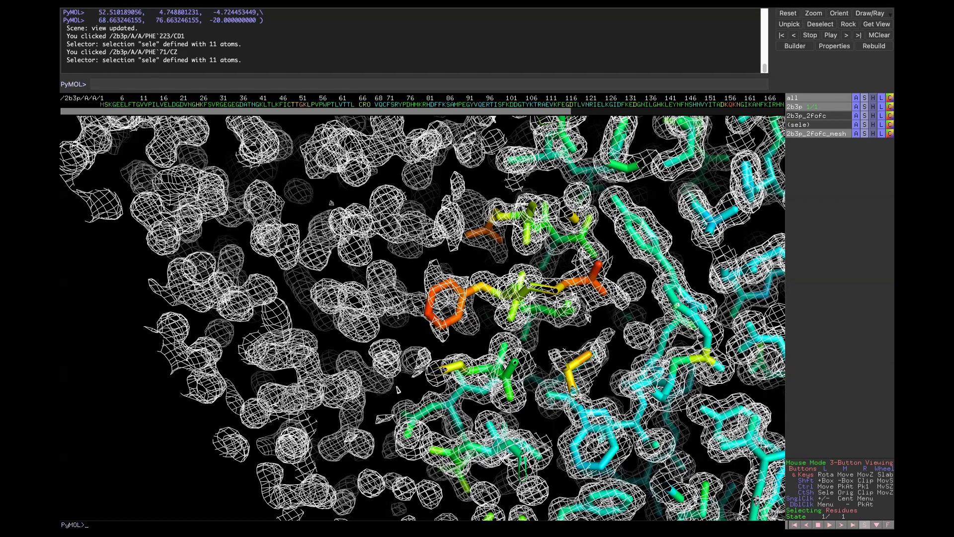
- Set the 2b3p_2fofc_mesh contour back to level 2.0
left_click(856, 134)
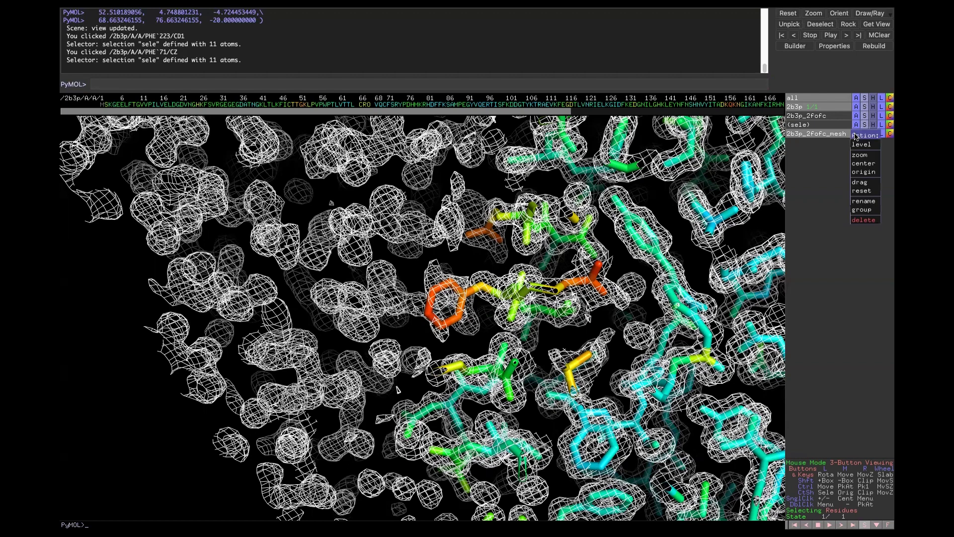
mouse_move(859, 144)
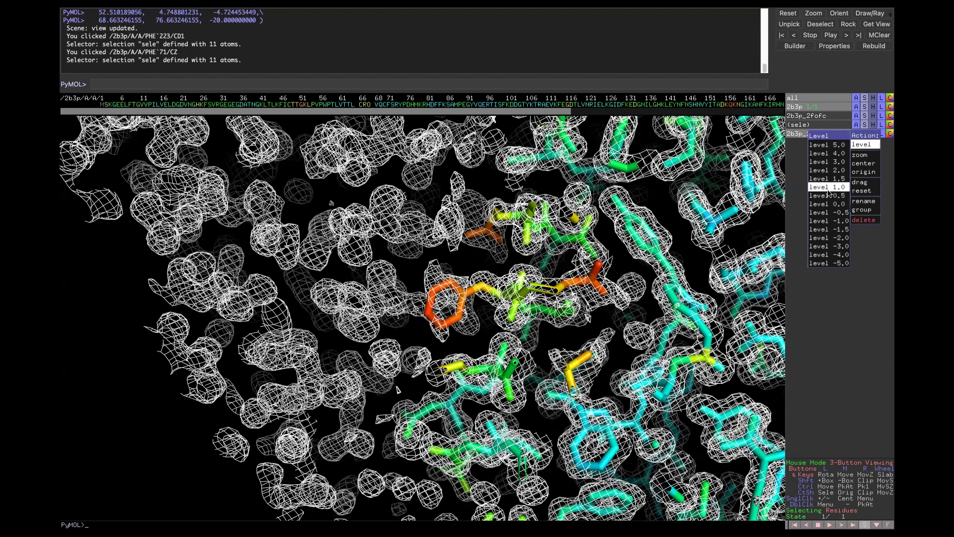
left_click(847, 170)
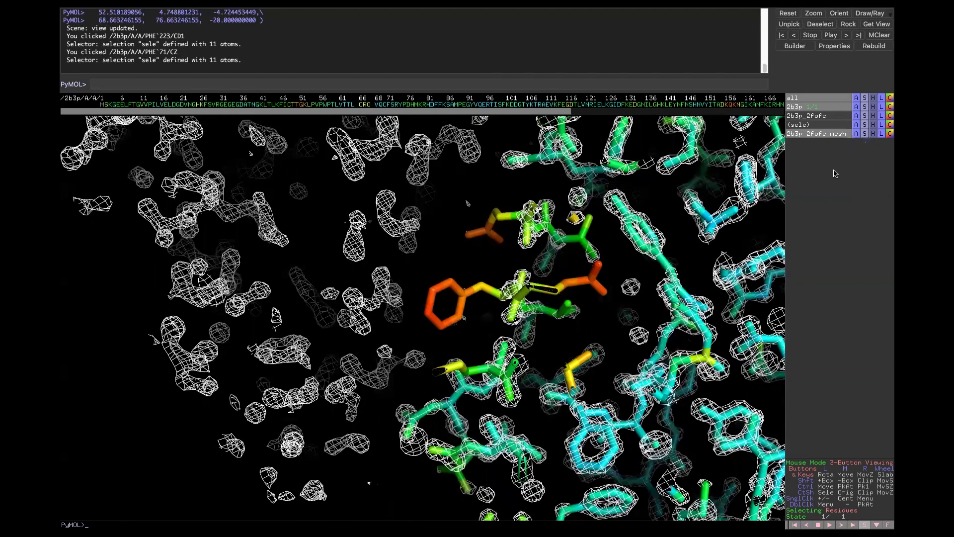
- Examine the density of the neighboring molecules surrounding the model and how it approaches the orange phenylalanine side chain
left_click_drag(776, 179, 343, 204)
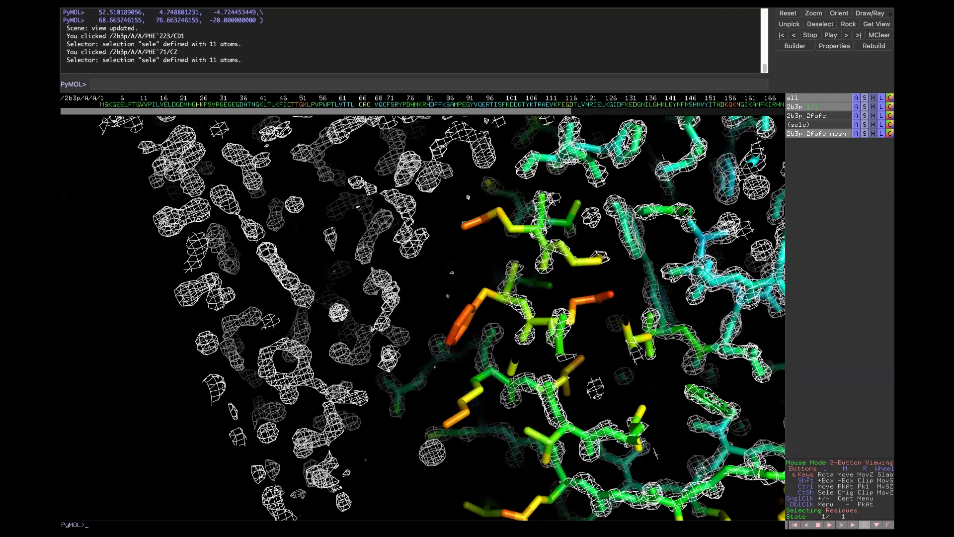
mouse_move(308, 305)
left_mouse_down()
mouse_move(318, 299)
mouse_move(308, 305)
left_mouse_up()
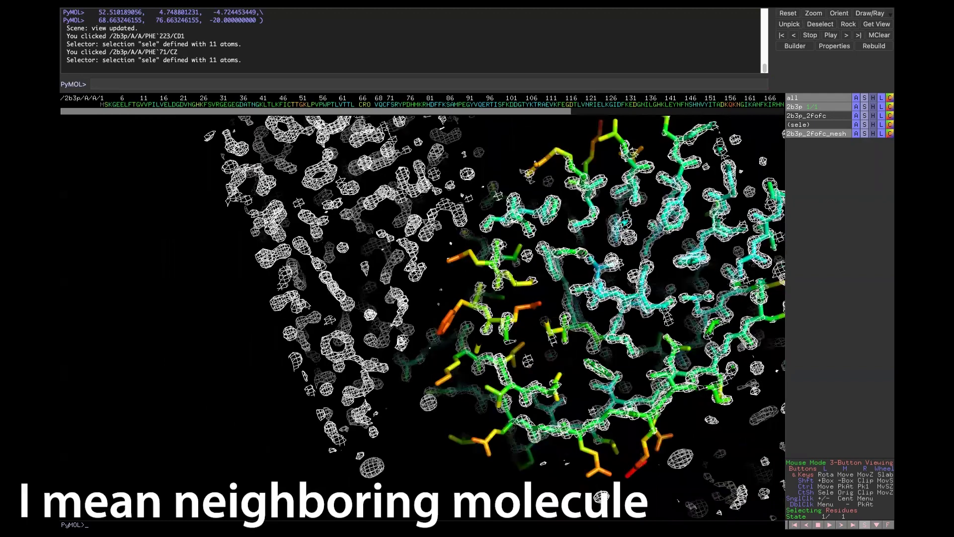
right_click_drag(309, 302, 343, 299)
left_click_drag(343, 298, 328, 238)
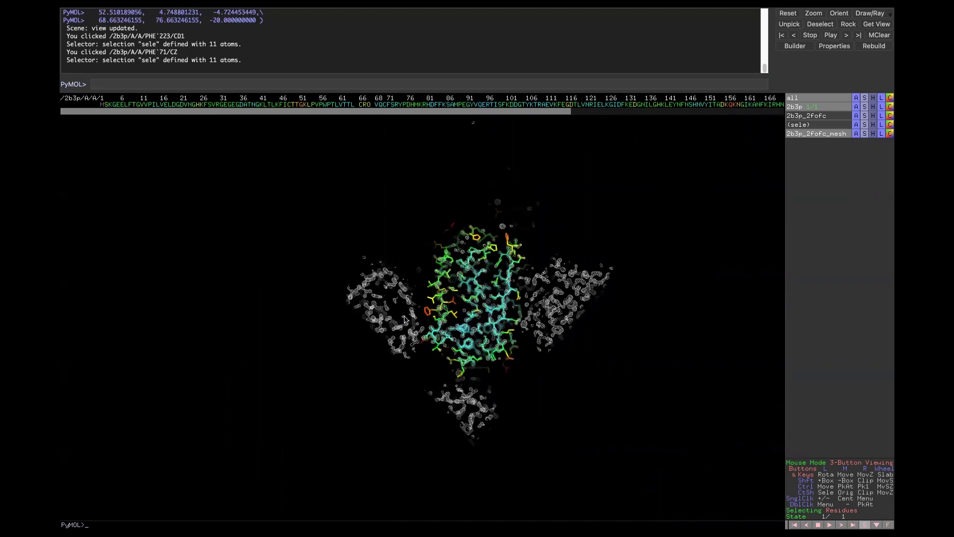
scroll(409, 313, "up", 3, "ctrl")
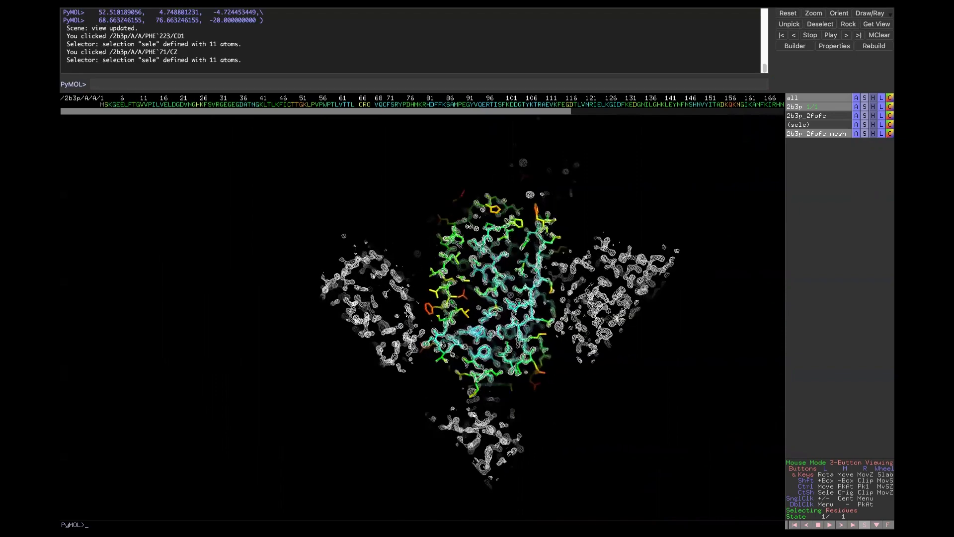
scroll(407, 314, "up", 2, "ctrl")
scroll(407, 315, "up", 2, "ctrl")
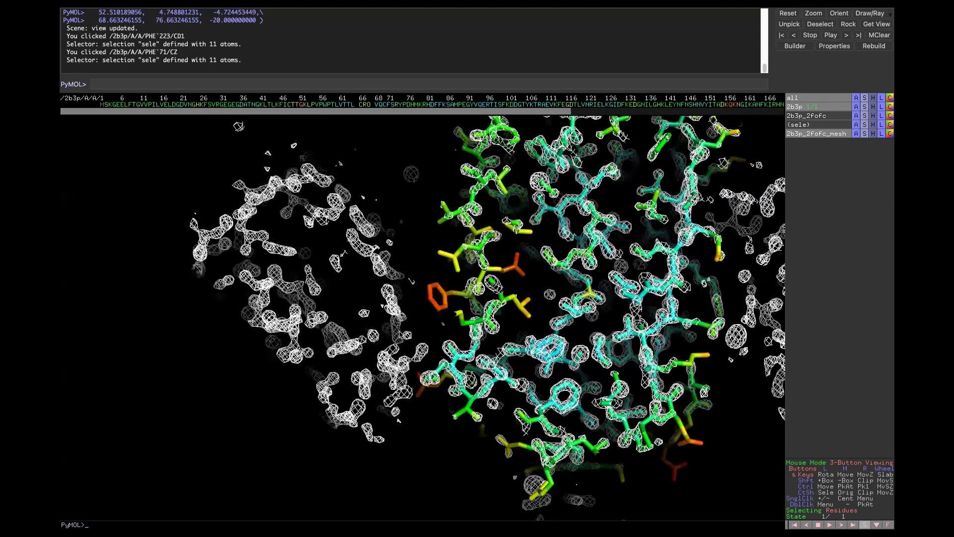
scroll(417, 382, "up", 2, "ctrl")
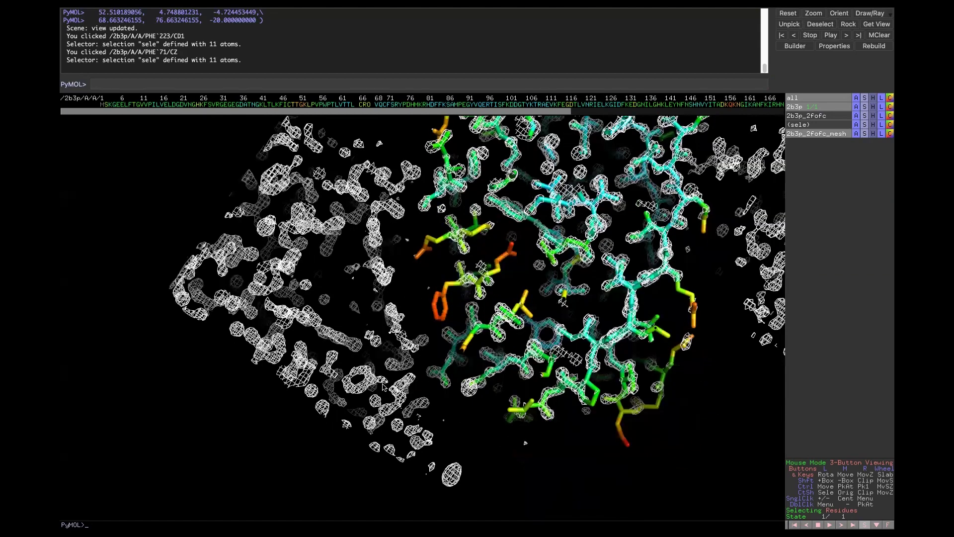
scroll(388, 381, "up", 1, "ctrl")
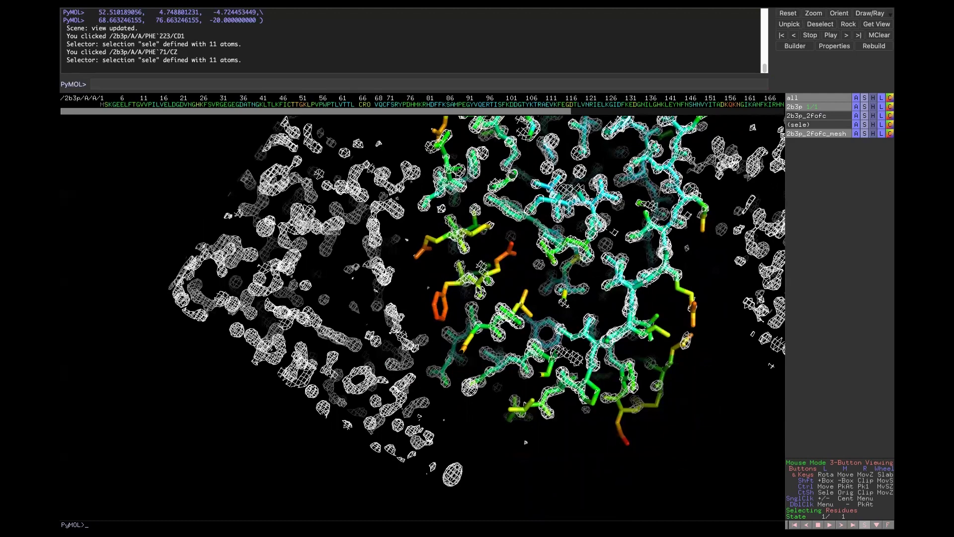
scroll(481, 293, "up", 1, "ctrl")
scroll(475, 281, "up", 2, "ctrl")
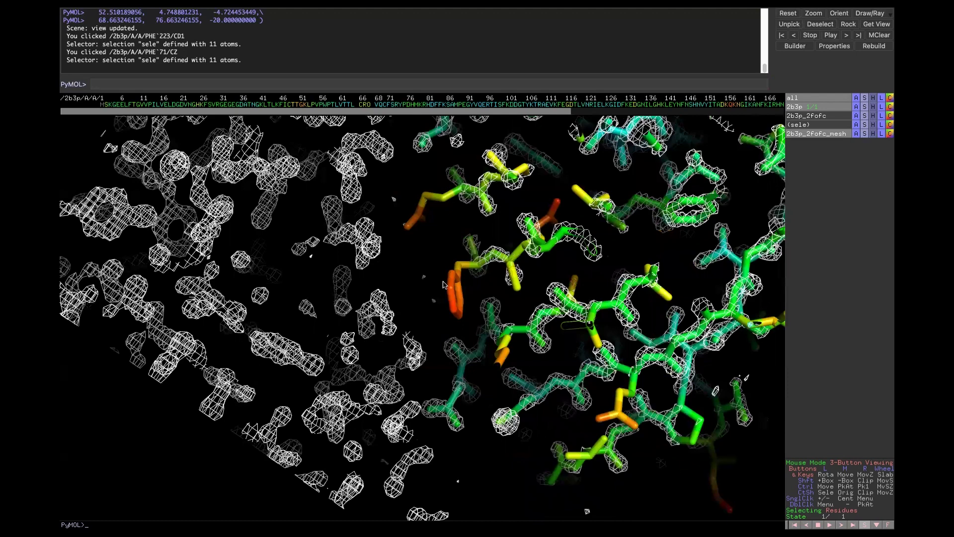
left_click_drag(453, 294, 444, 312)
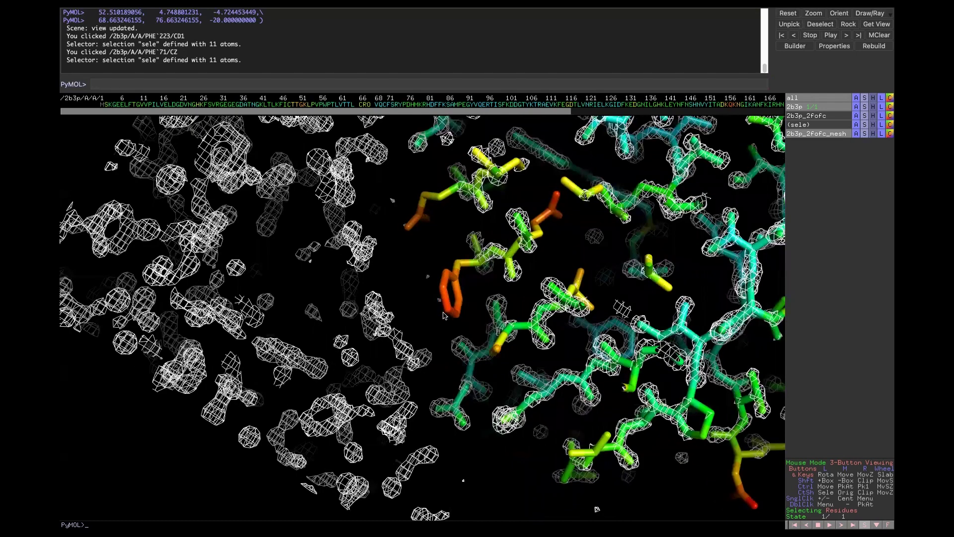
scroll(444, 311, "down", 2, "ctrl")
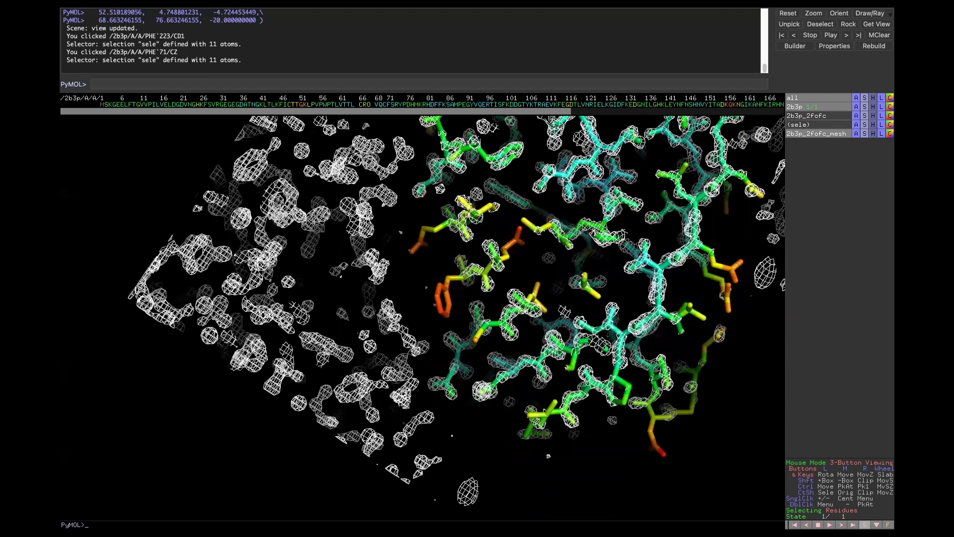
- Bring the C-terminal end of the sequence into view and select residue GLY 232 at the model's C-terminal tip
left_click_drag(501, 114, 715, 119)
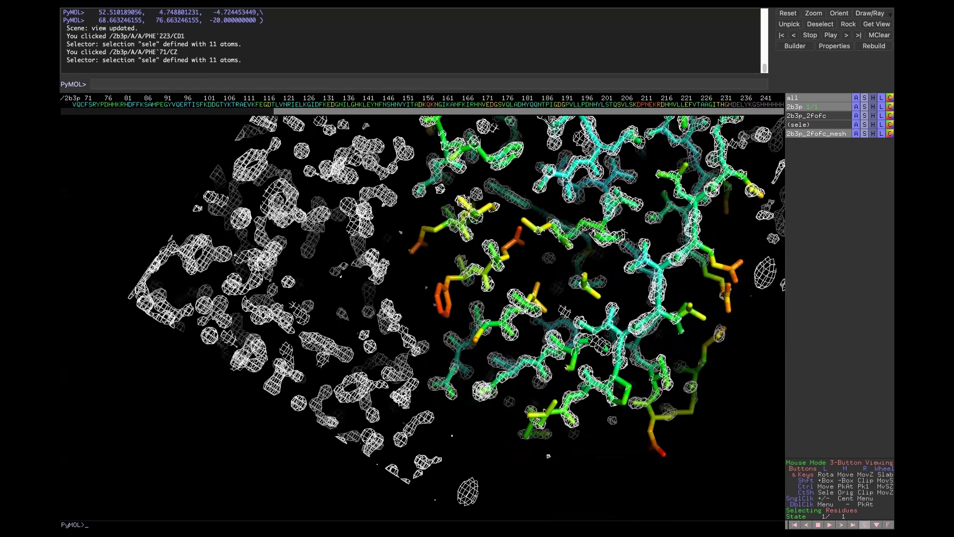
left_click(734, 105)
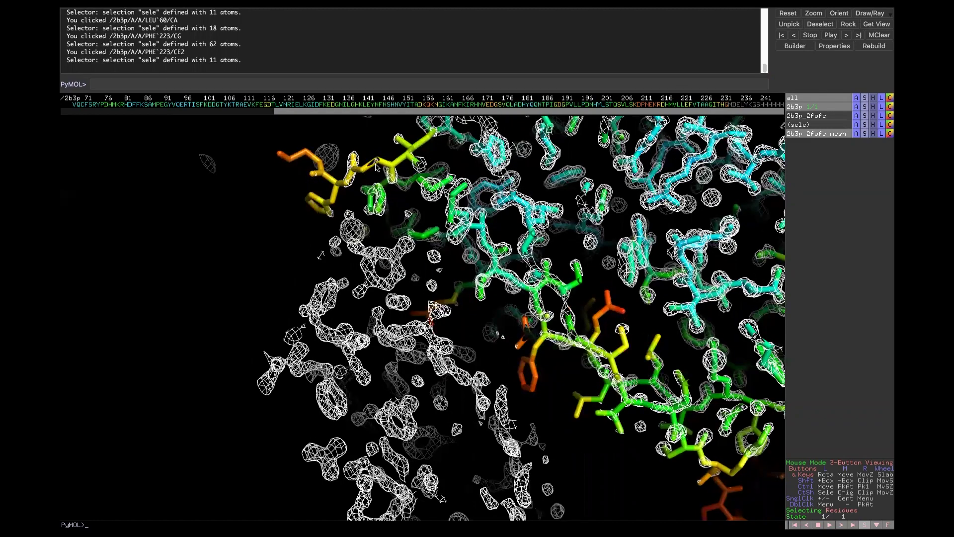
left_click_drag(332, 150, 435, 199)
left_click(448, 192)
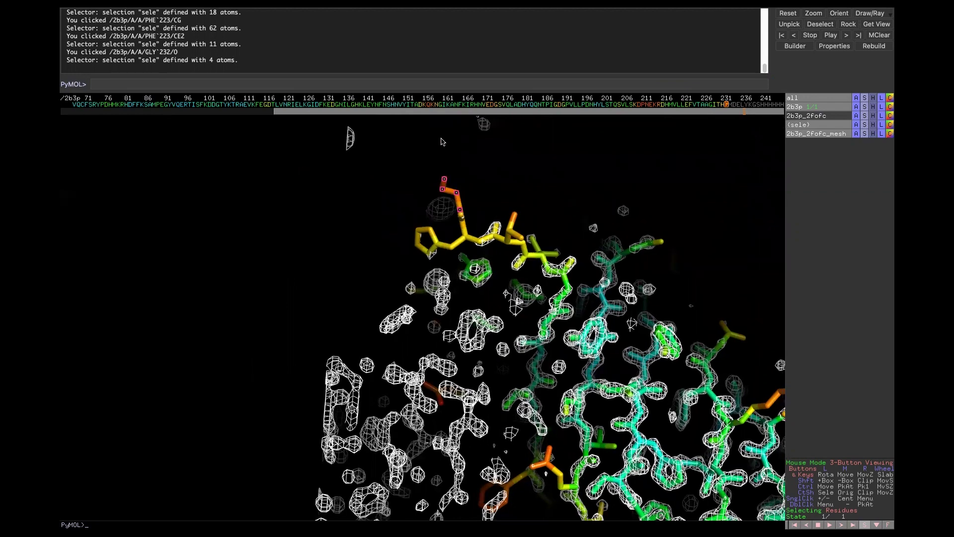
left_click_drag(430, 158, 437, 192)
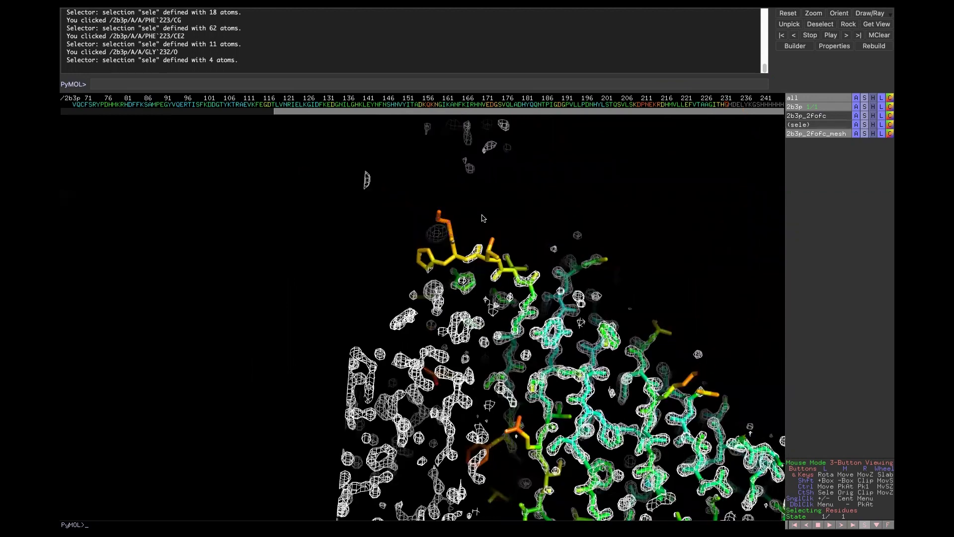
- Mark the unmodeled C-terminal residues up to the His tag in the sequence, clear the marking, and return to the sequence start
left_click(729, 105)
left_click_drag(732, 106, 776, 104)
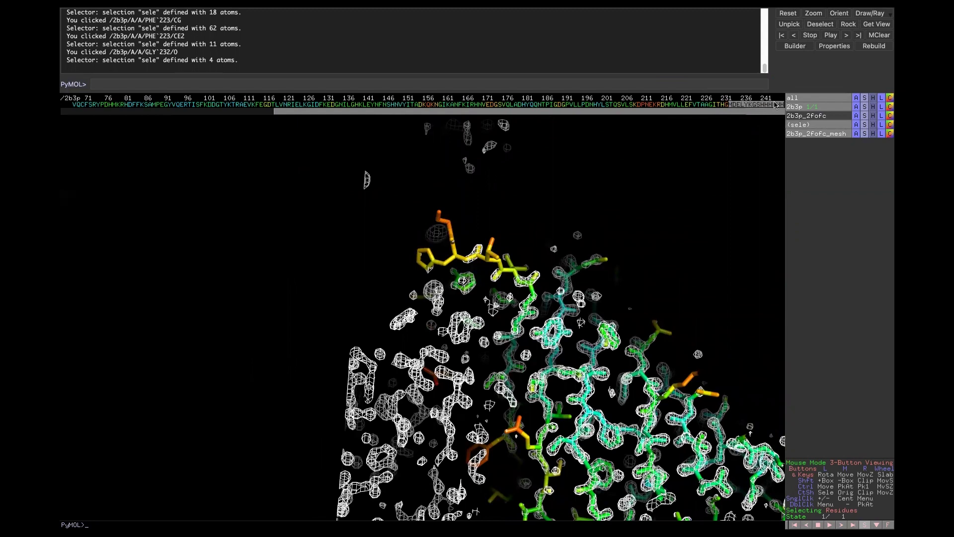
left_click(756, 122)
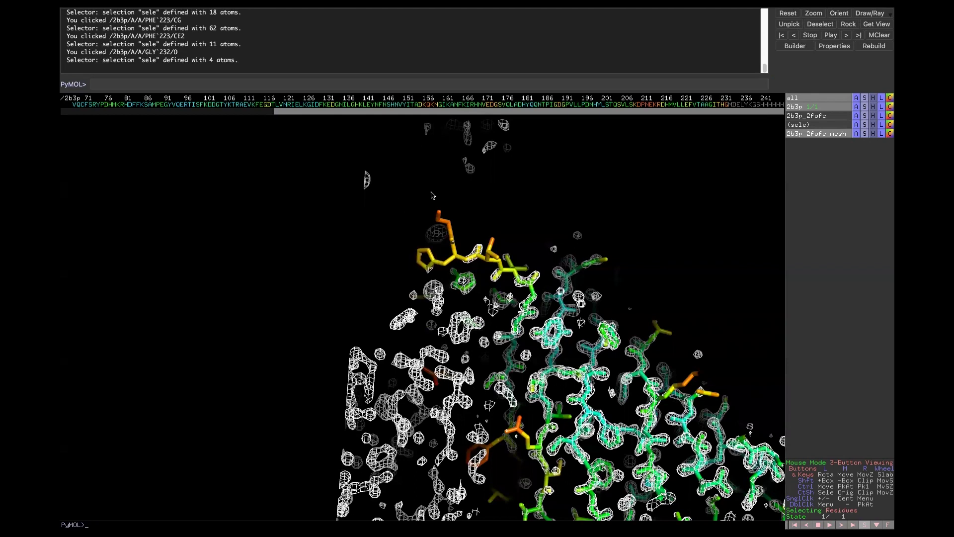
left_click_drag(431, 111, 195, 92)
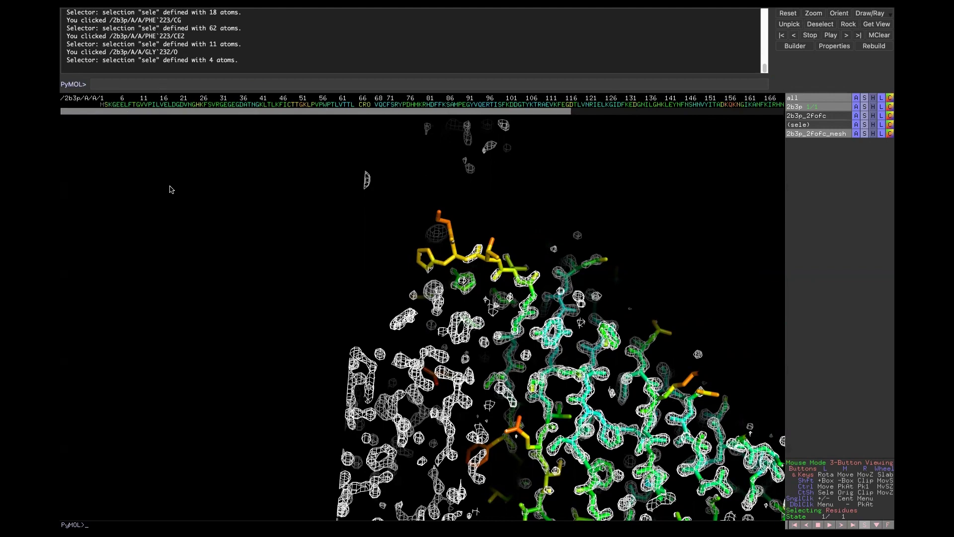
- Widen the clipping slab until the entire model and the surrounding density mesh are included
scroll(271, 302, "down", 2)
scroll(272, 304, "down", 2)
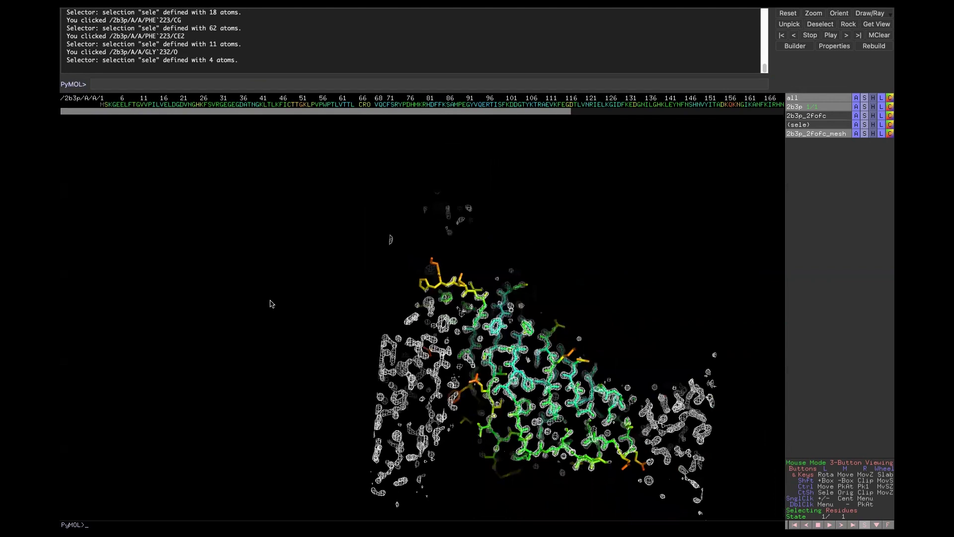
scroll(528, 441, "up", 2)
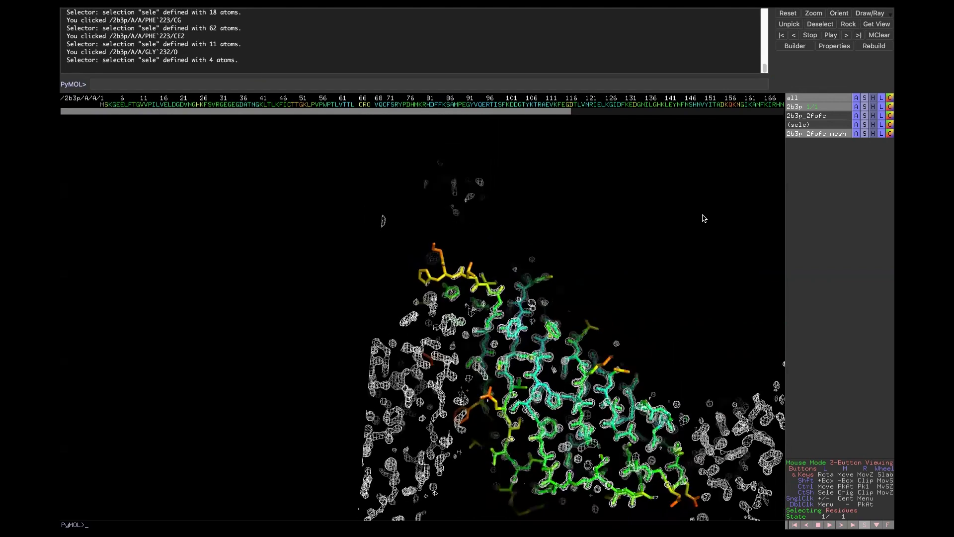
scroll(811, 144, "up", 2)
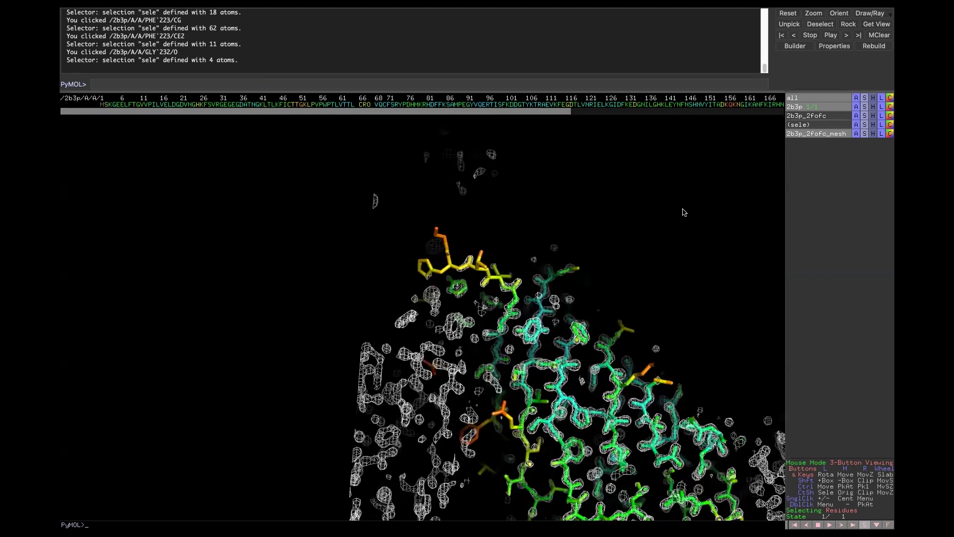
scroll(679, 218, "down", 3)
scroll(677, 220, "up", 3)
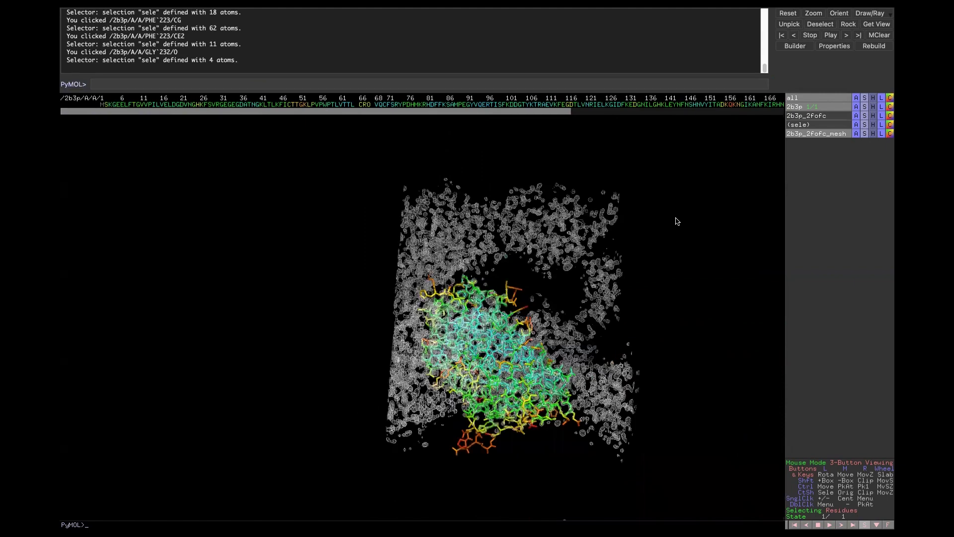
scroll(678, 221, "up", 1)
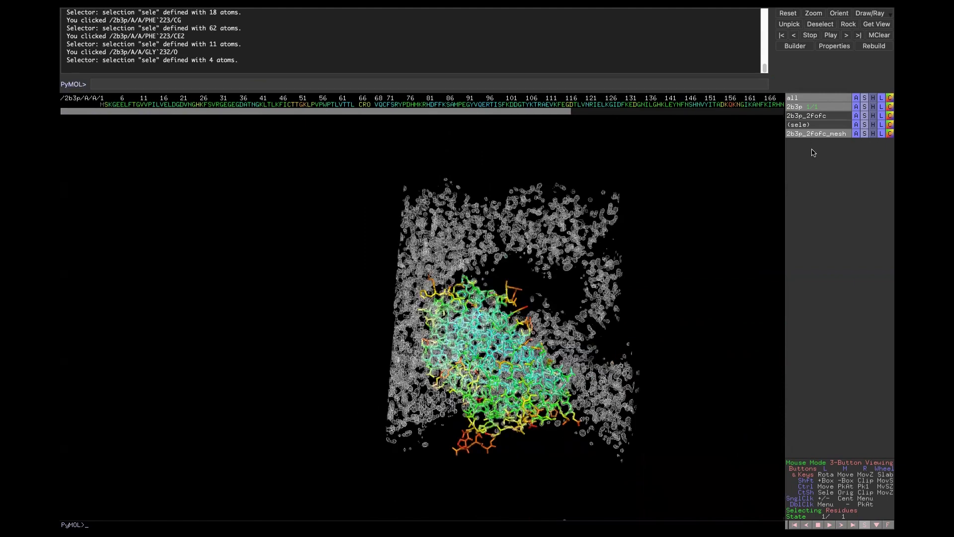
- Hide the 2b3p model and rotate the density mesh to inspect it alone
left_click(831, 107)
scroll(517, 279, "up", 1)
left_click_drag(498, 306, 472, 305)
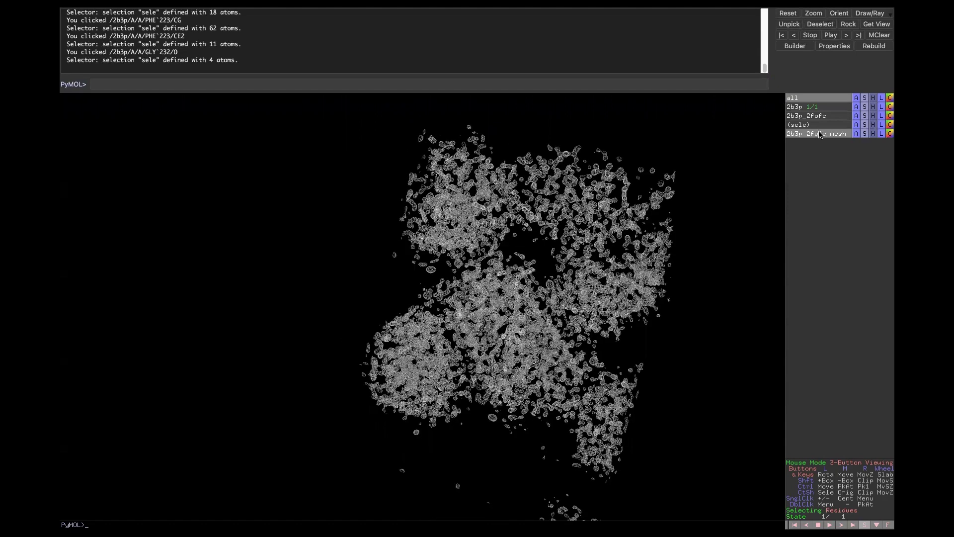
- Show the 2b3p model again inside the density mesh for a closer view of the whole barrel
left_click(828, 107)
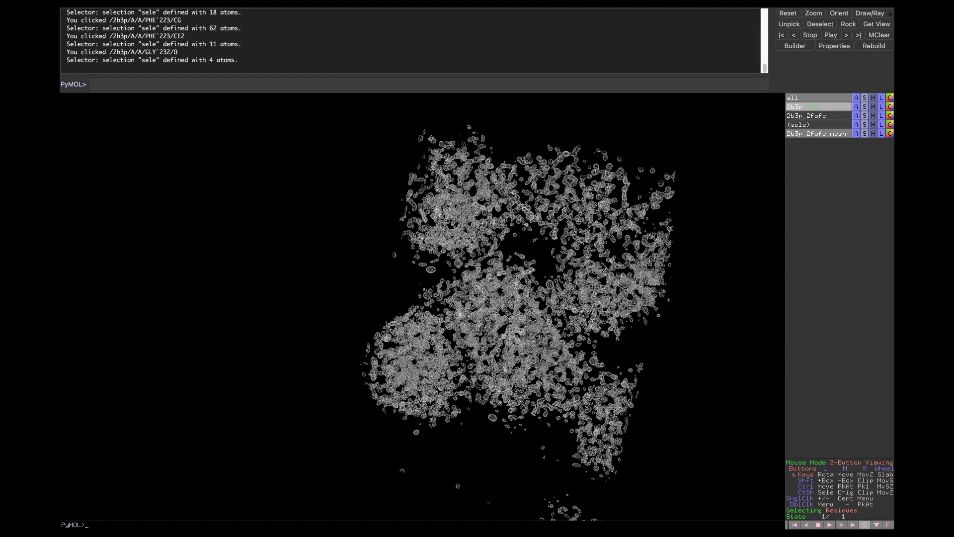
scroll(592, 312, "up", 2)
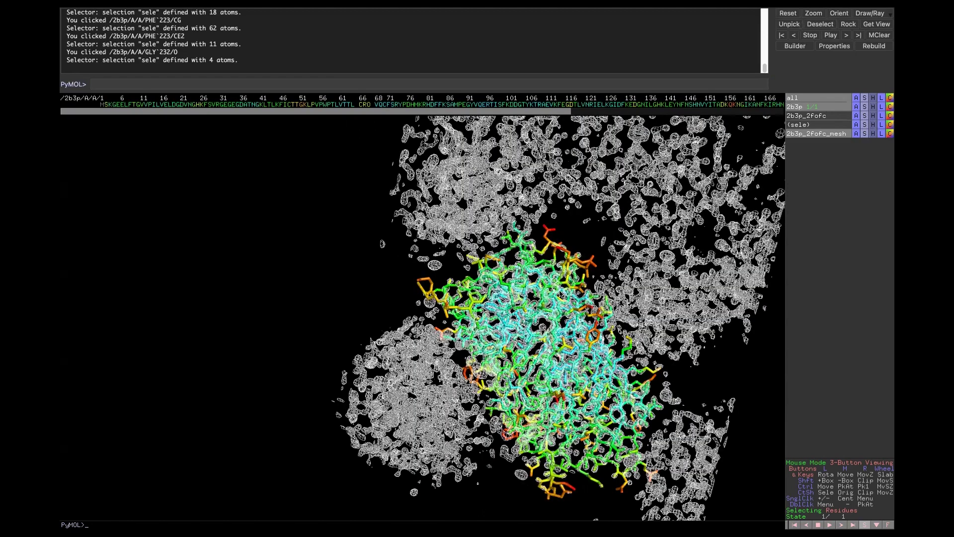
scroll(530, 276, "up", 2)
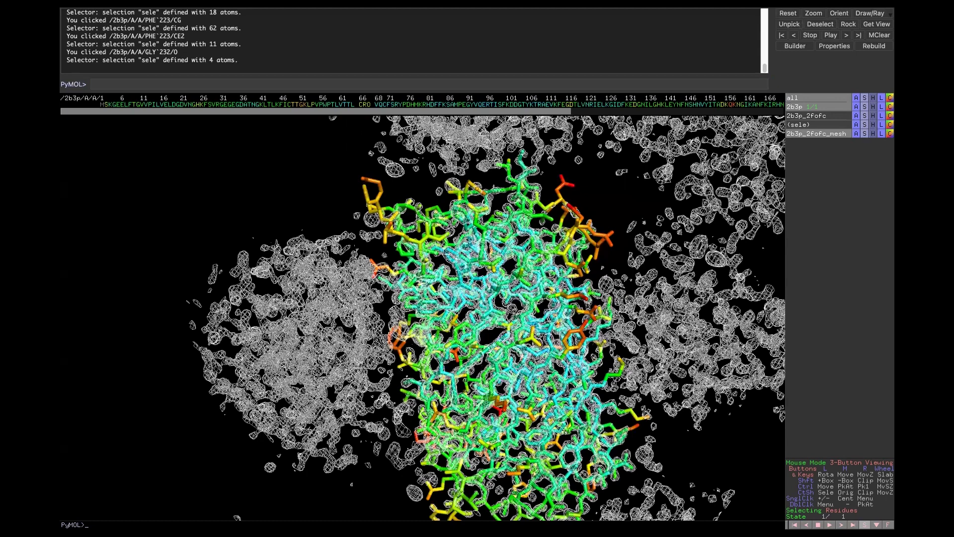
- Hide the 2b3p_2fofc_mesh density mesh and rotate the bare 2b3p stick model
left_click(795, 134)
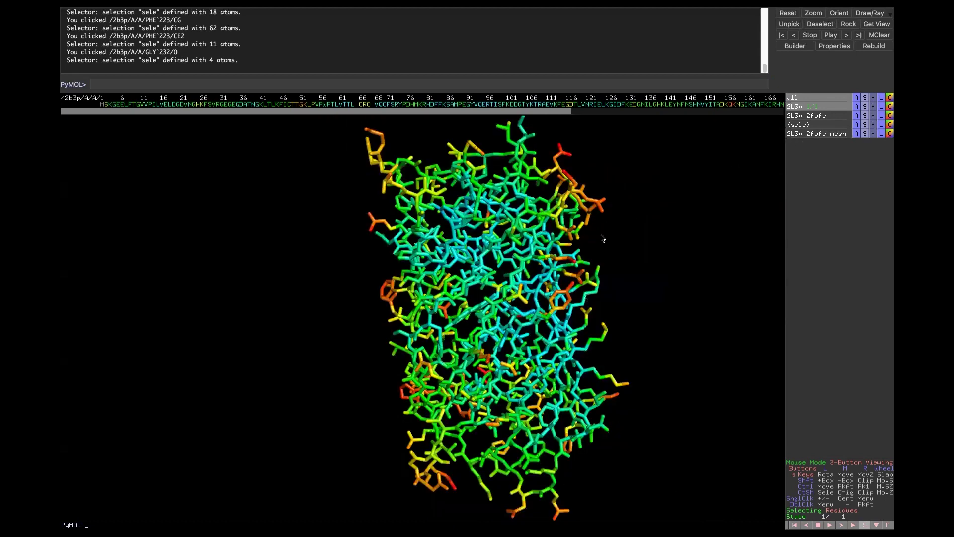
left_click_drag(459, 330, 559, 308)
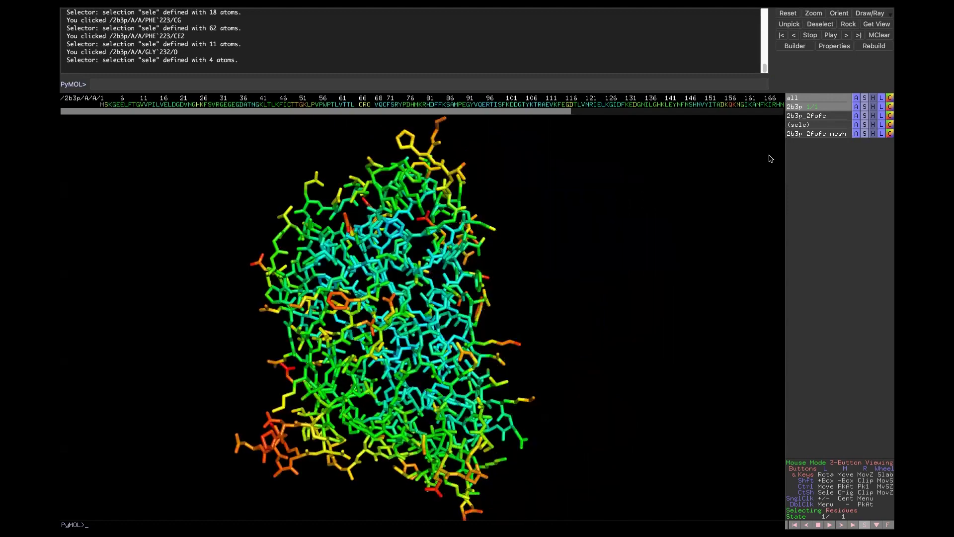
- Hide every representation of the 2b3p model and show it as a cartoon instead
left_click(874, 107)
left_click(873, 107)
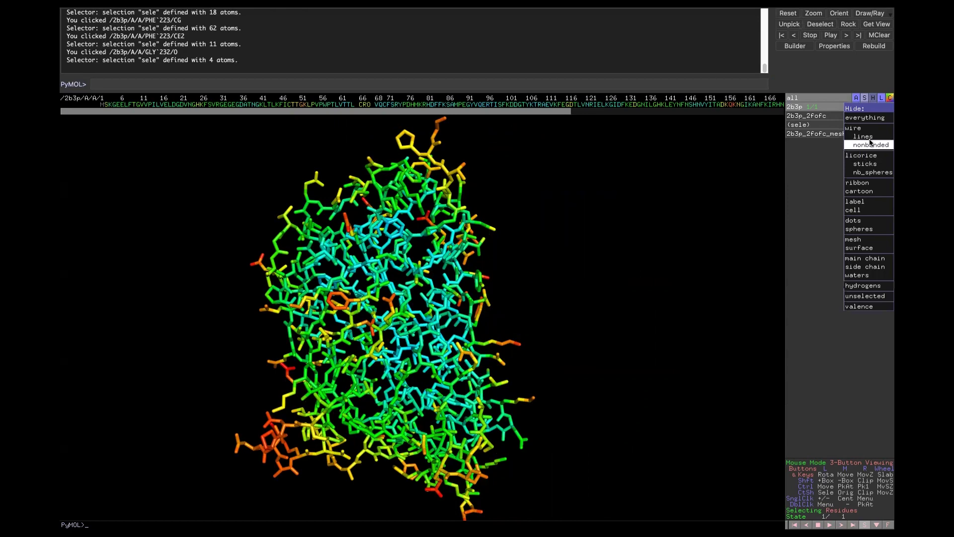
left_click(873, 132)
left_click(874, 107)
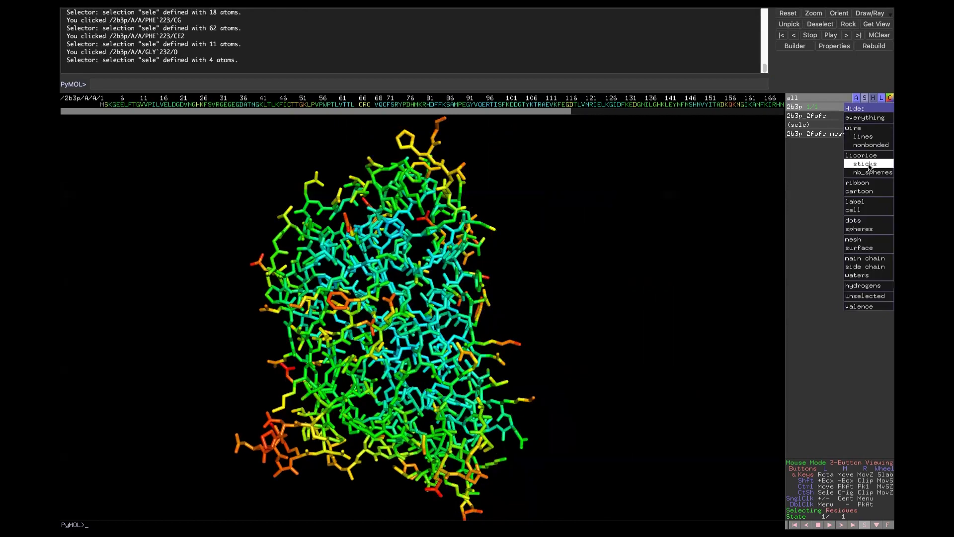
left_click(870, 116)
left_click(866, 107)
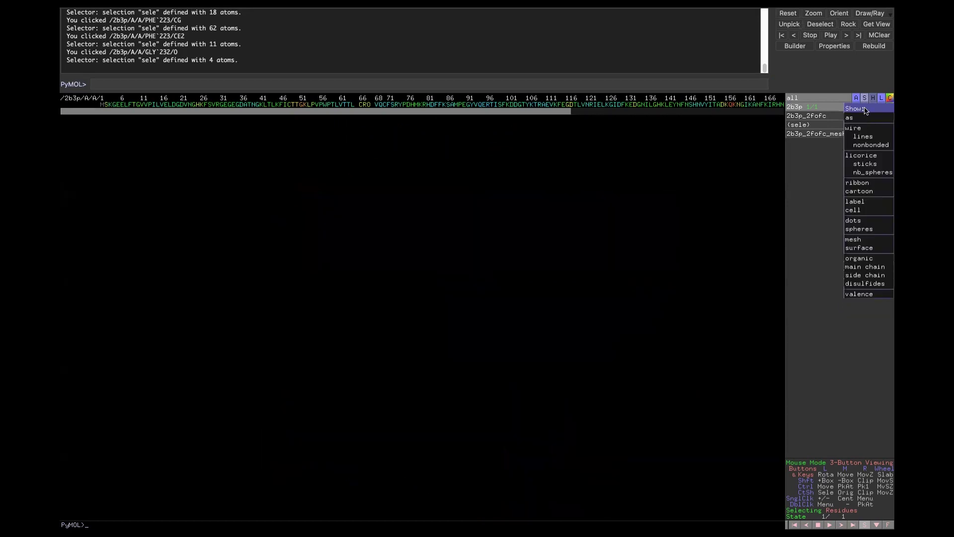
left_click(858, 191)
- Orient the cartoon barrel upright, overlay the 2b3p_2fofc_mesh for comparison, and hide the mesh again
left_click_drag(377, 318, 324, 348)
left_click_drag(410, 230, 358, 352)
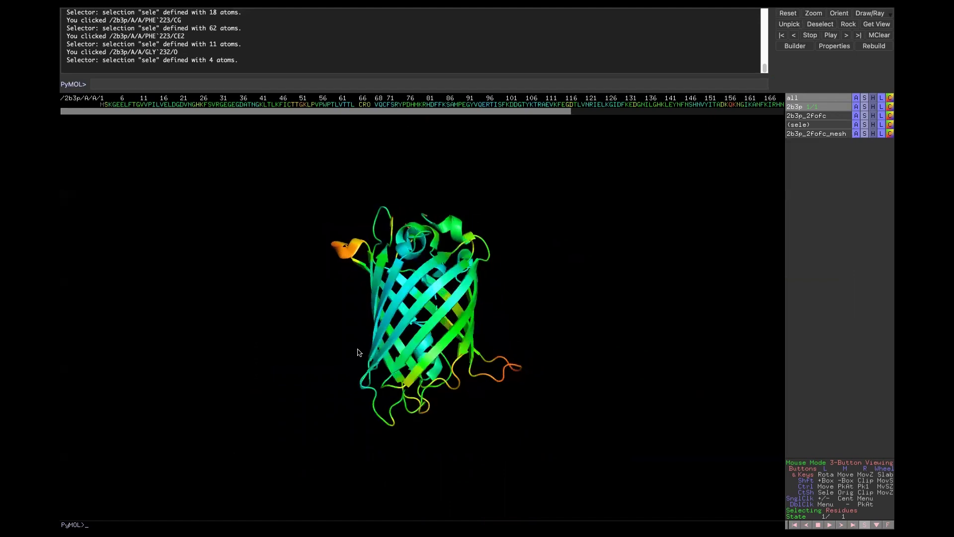
left_click(805, 135)
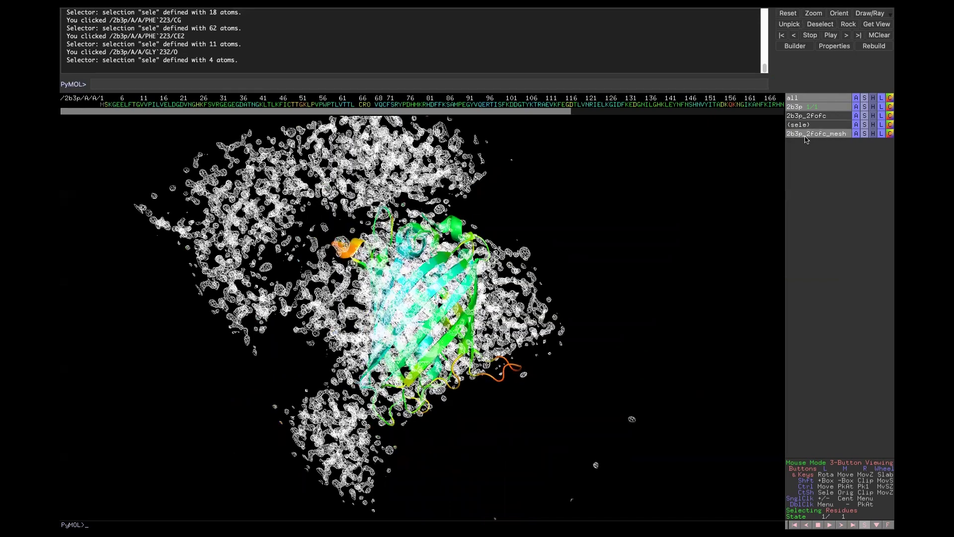
left_click(808, 134)
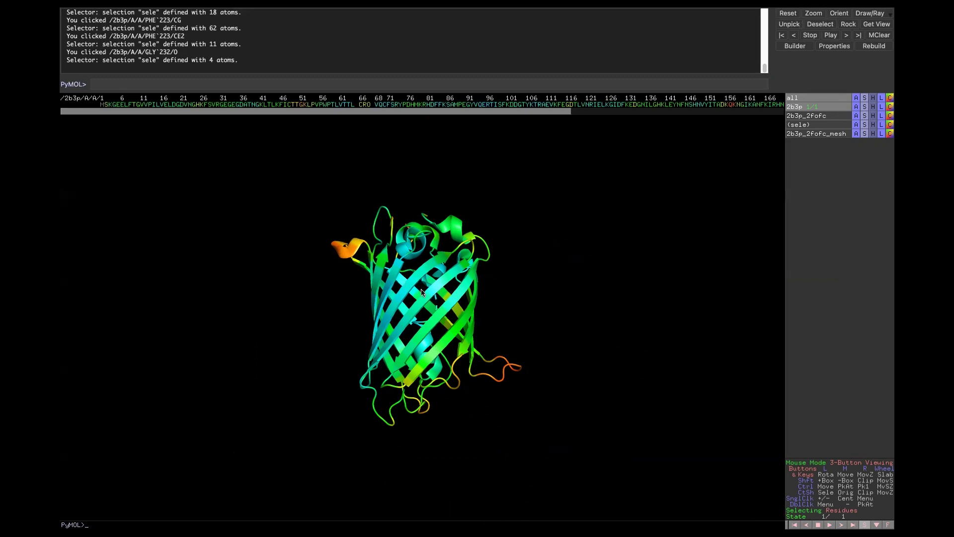
- Zoom in on the 2b3p cartoon and rotate it to examine the beta barrel, its loops and the interior helix
right_click_drag(425, 287, 440, 301)
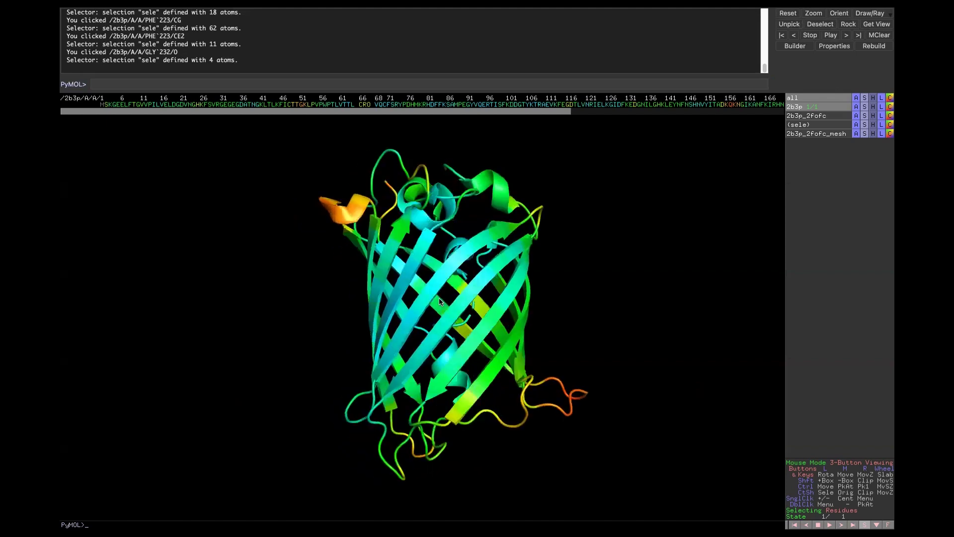
left_click_drag(440, 298, 537, 238)
left_click_drag(429, 323, 491, 335)
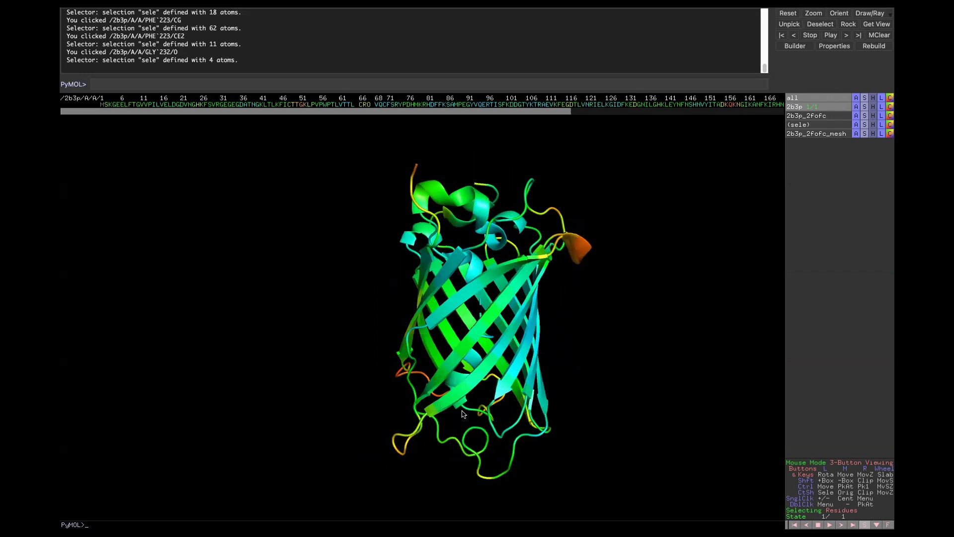
left_click_drag(467, 258, 459, 265)
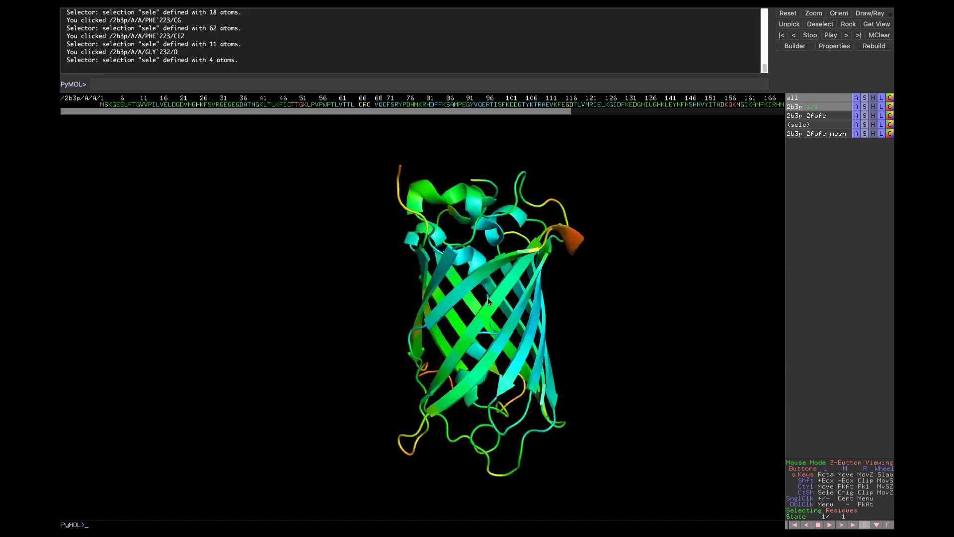
left_click_drag(488, 334, 507, 316)
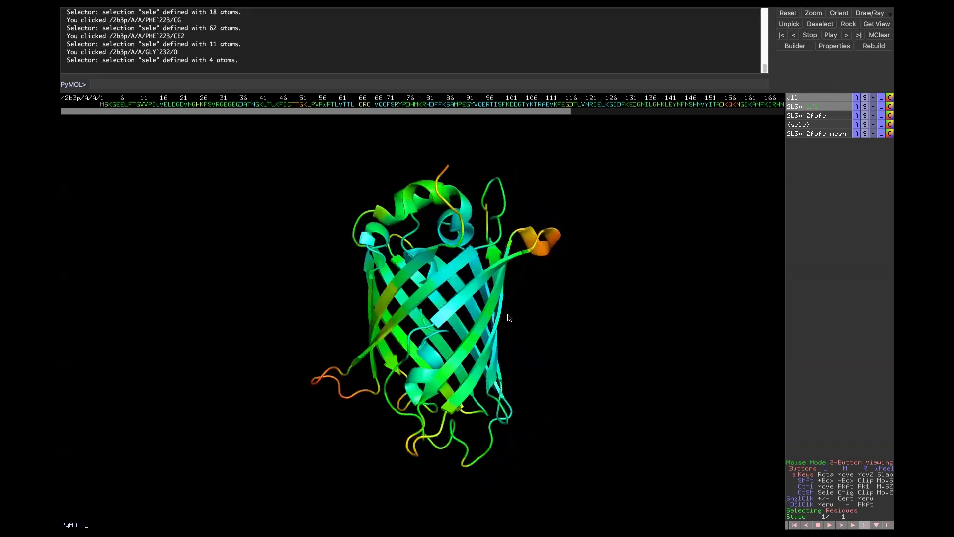